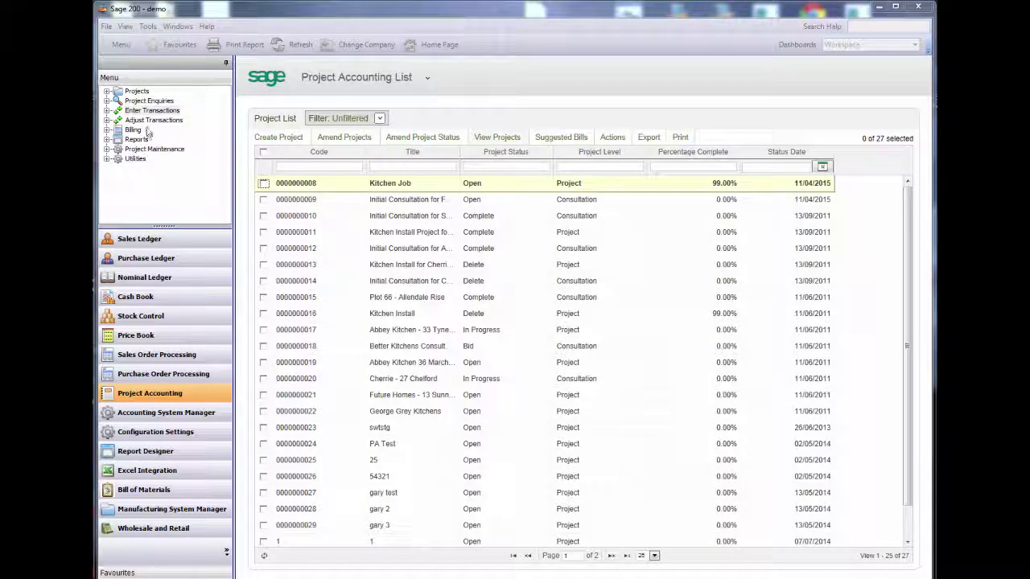
# Open batch timesheet entry, set the batch total hours to 12:00 and enter the narrative "job week 1".
pyautogui.doubleClick(148, 112)
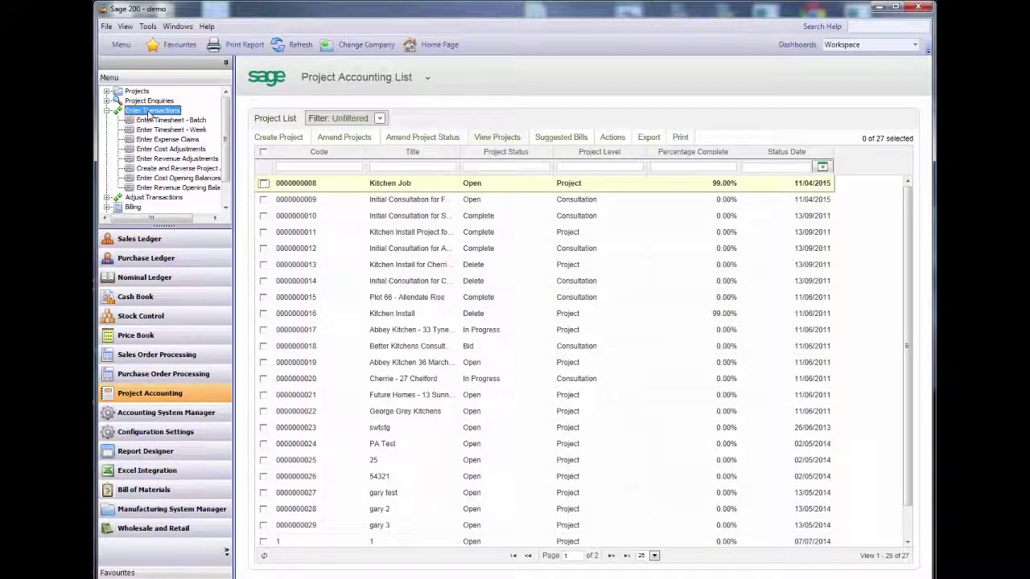
pyautogui.doubleClick(131, 120)
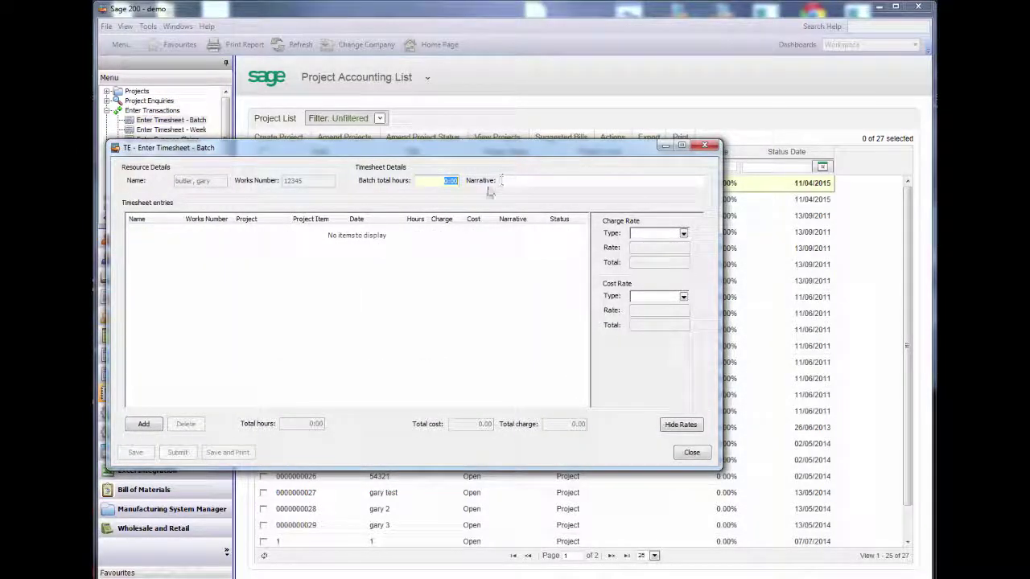
pyautogui.write('12')
pyautogui.click(512, 182)
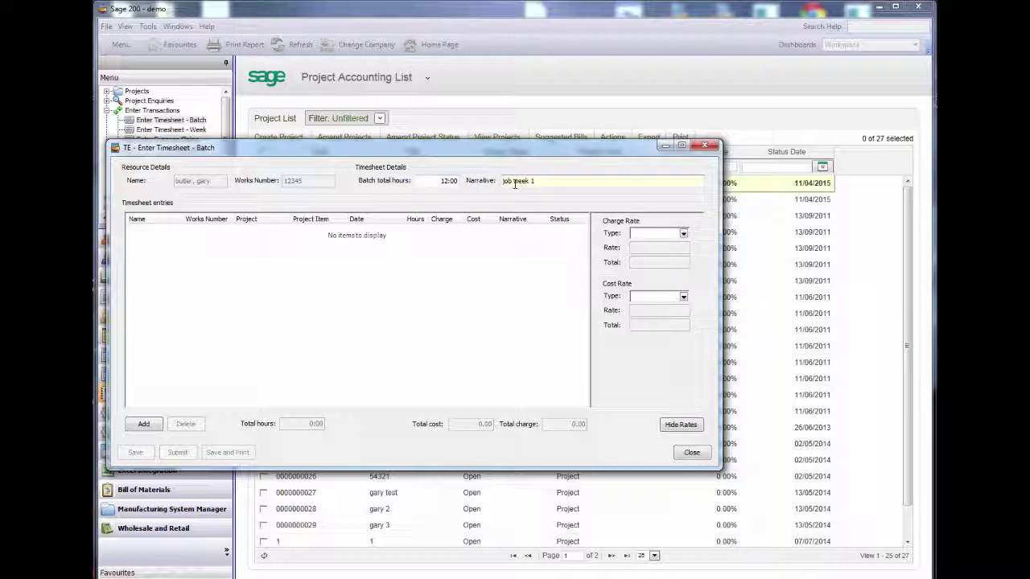
pyautogui.click(156, 232)
pyautogui.click(212, 235)
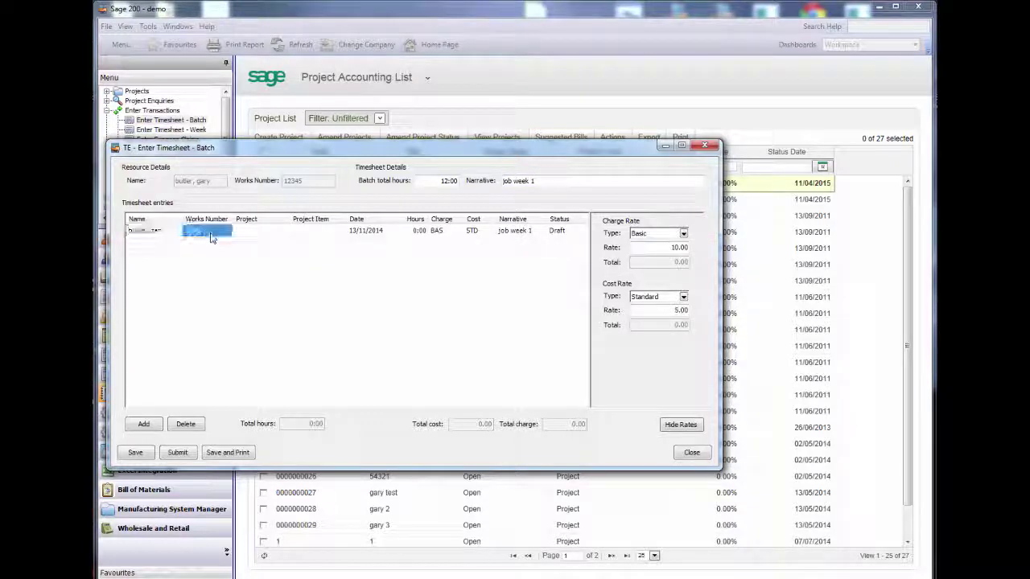
pyautogui.click(256, 231)
pyautogui.click(283, 231)
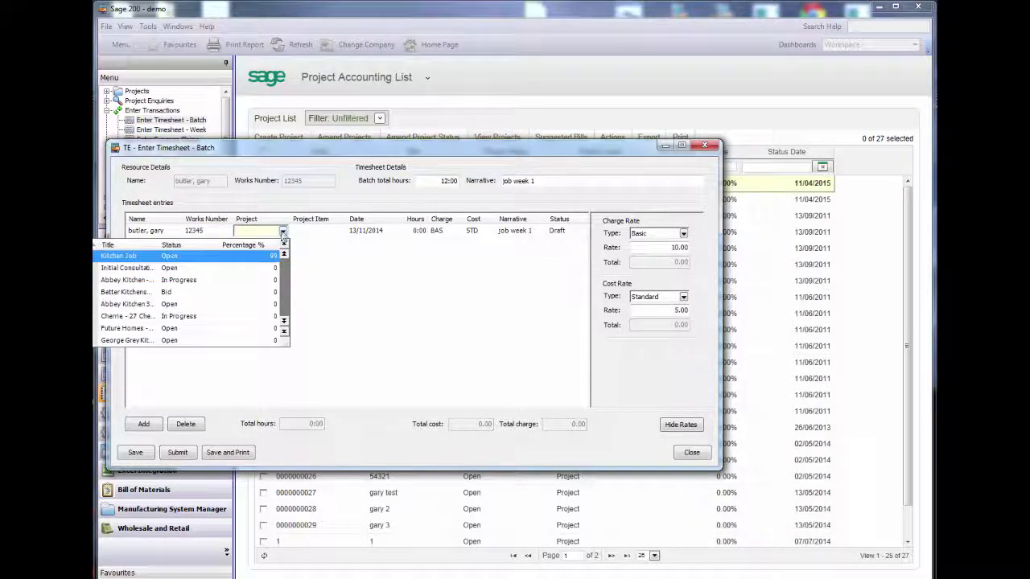
pyautogui.click(164, 257)
pyautogui.click(332, 231)
pyautogui.click(340, 231)
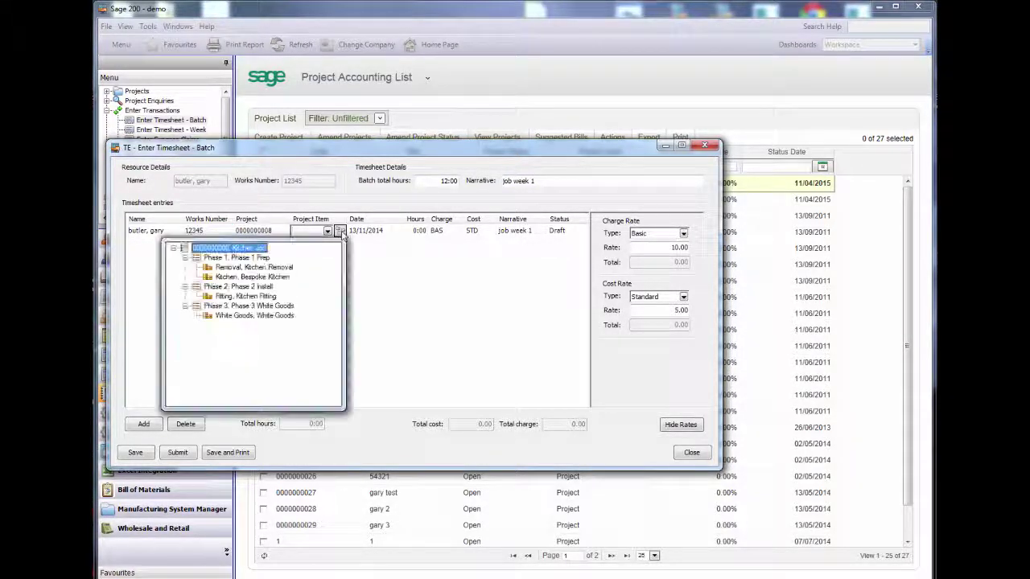
pyautogui.click(227, 299)
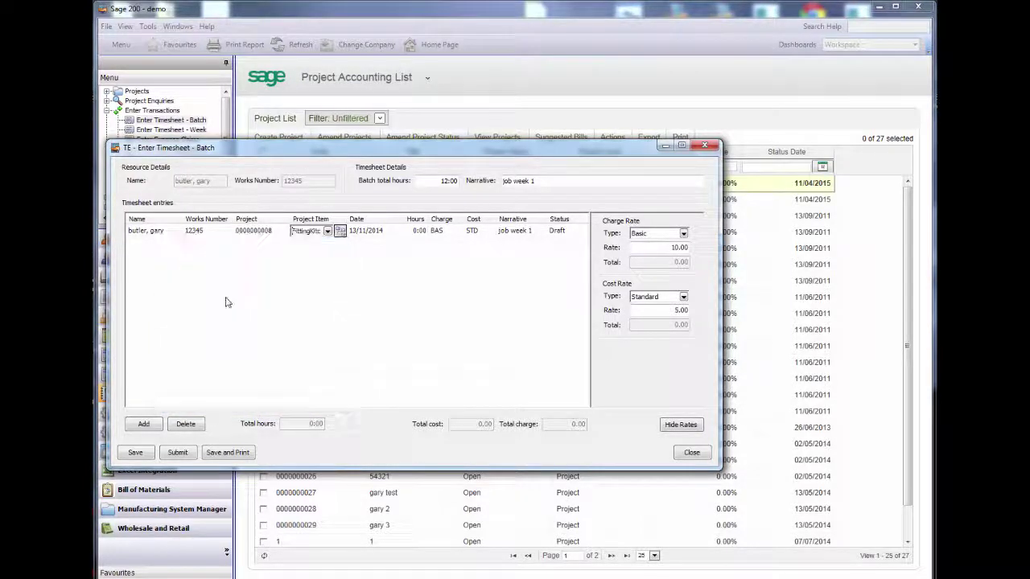
# Enter 5 hours on the Kitchen Job line, keeping its default charge rate, cost rate and narrative.
pyautogui.click(412, 237)
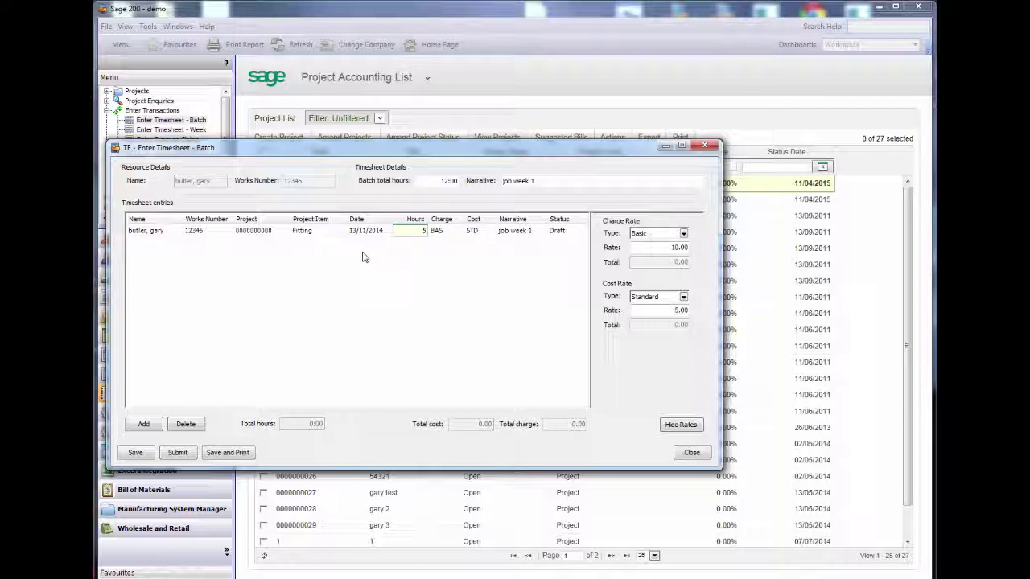
pyautogui.press('Tab')
pyautogui.press('Tab')
pyautogui.press('Tab')
pyautogui.press('Tab')
pyautogui.press('Tab')
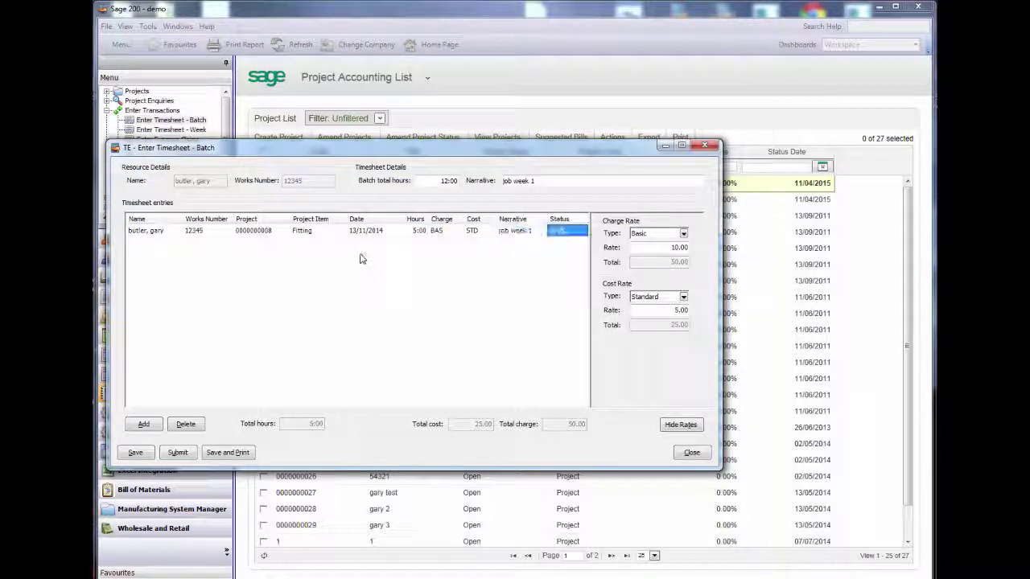
pyautogui.click(258, 244)
pyautogui.click(271, 245)
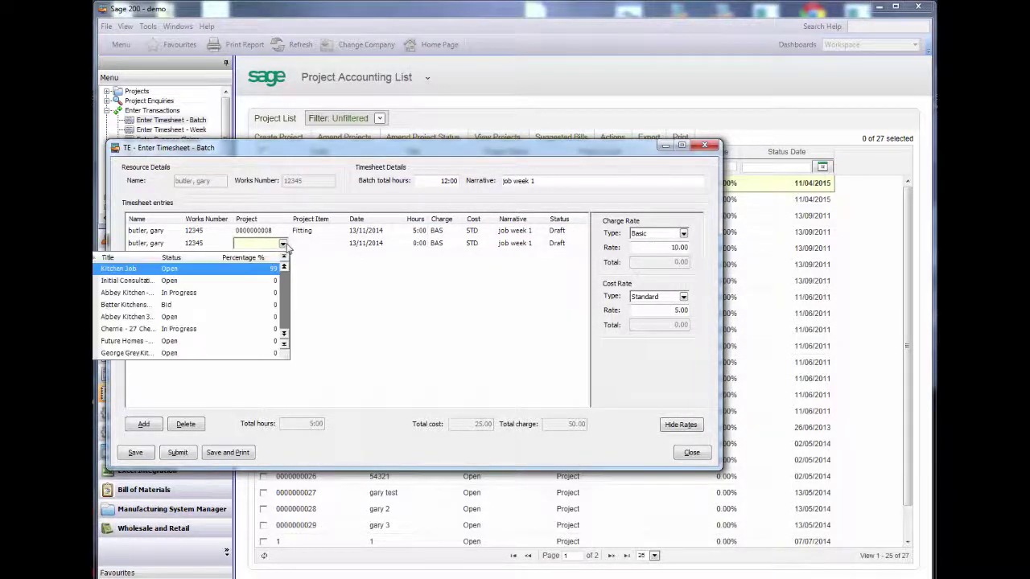
pyautogui.click(133, 292)
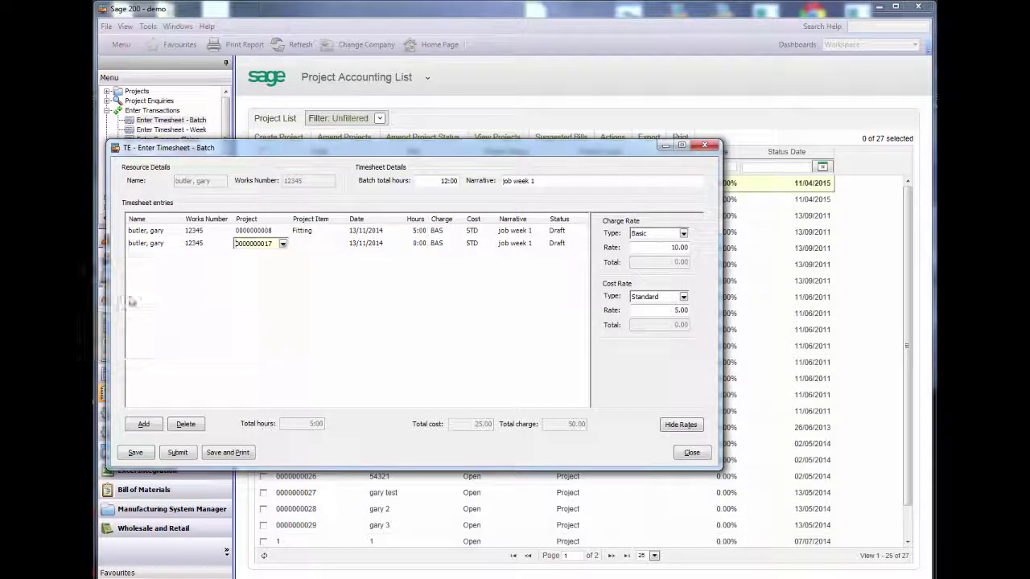
pyautogui.click(327, 244)
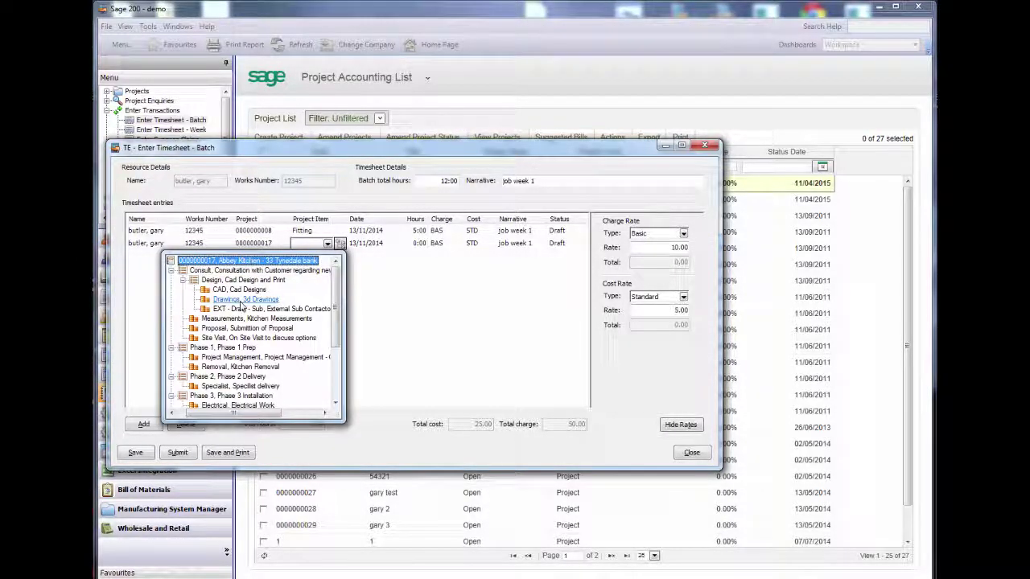
pyautogui.click(232, 387)
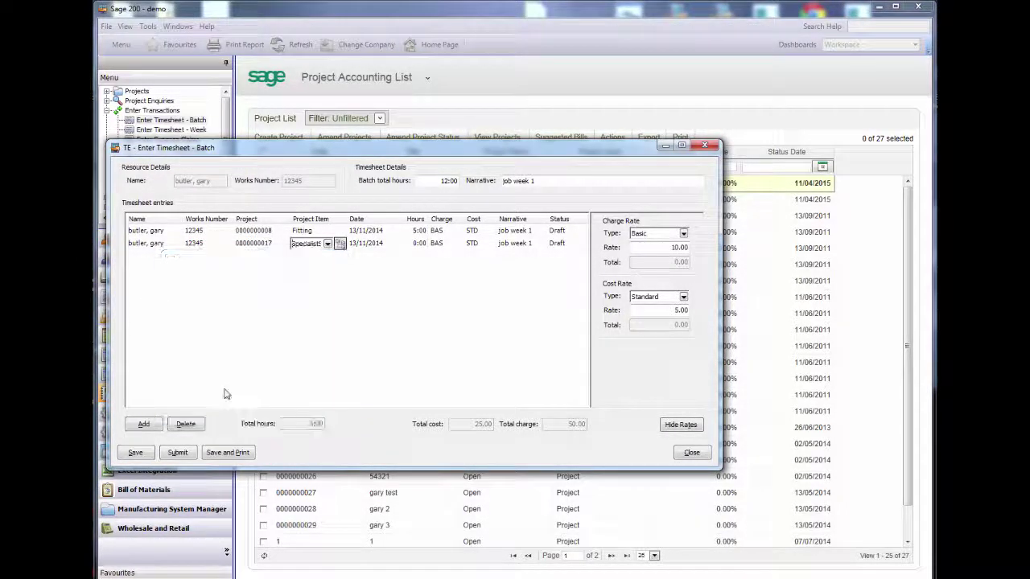
# Enter 7 hours on the Specialist line, then save the batch without submitting it and close the timesheet entry window.
pyautogui.click(418, 244)
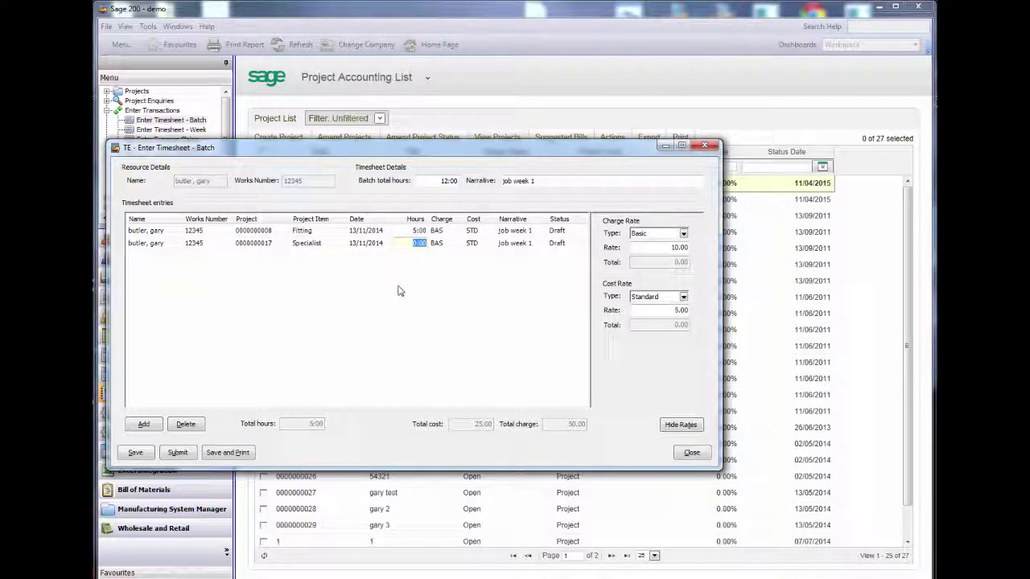
pyautogui.press('Tab')
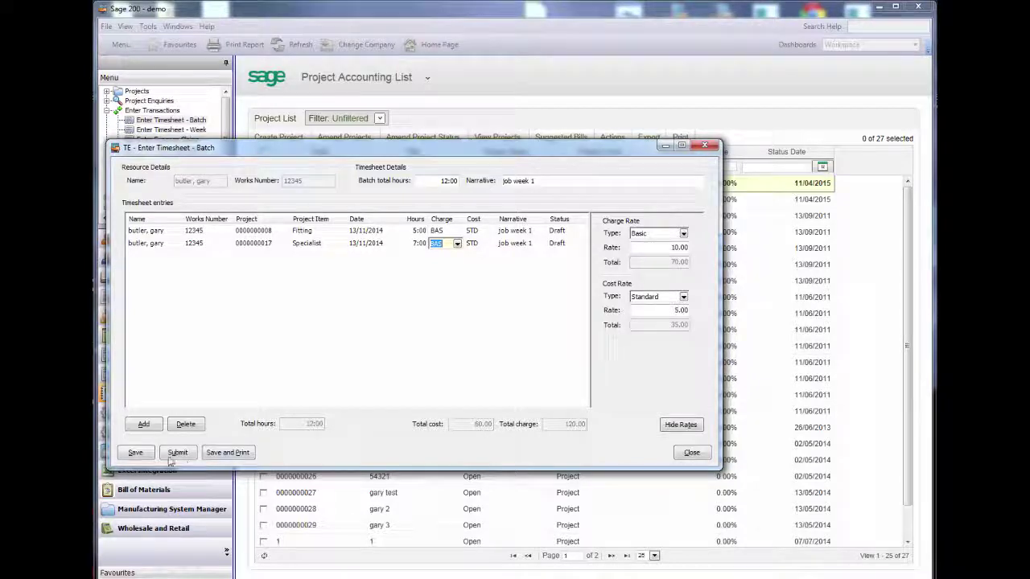
pyautogui.click(135, 454)
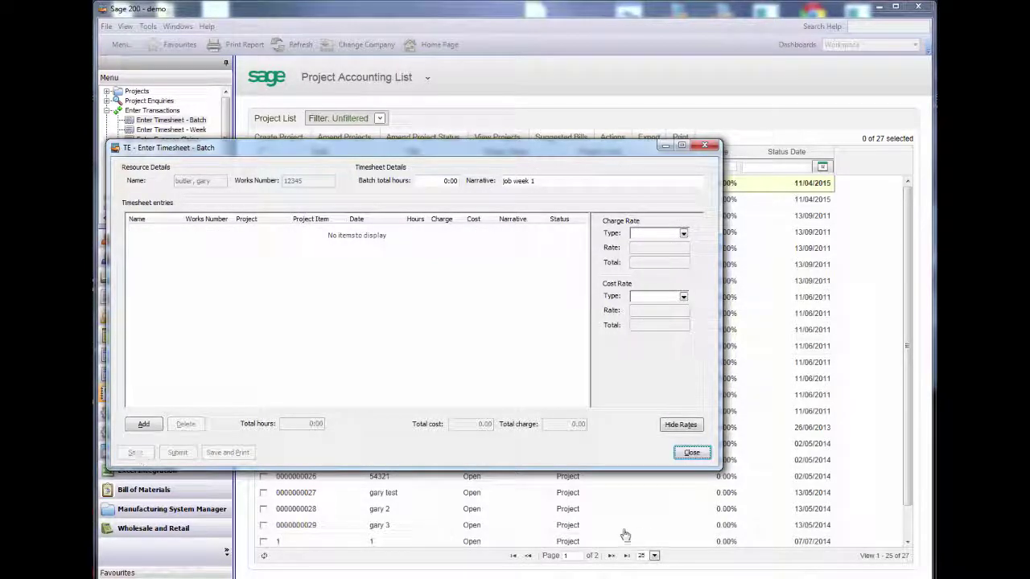
pyautogui.click(692, 453)
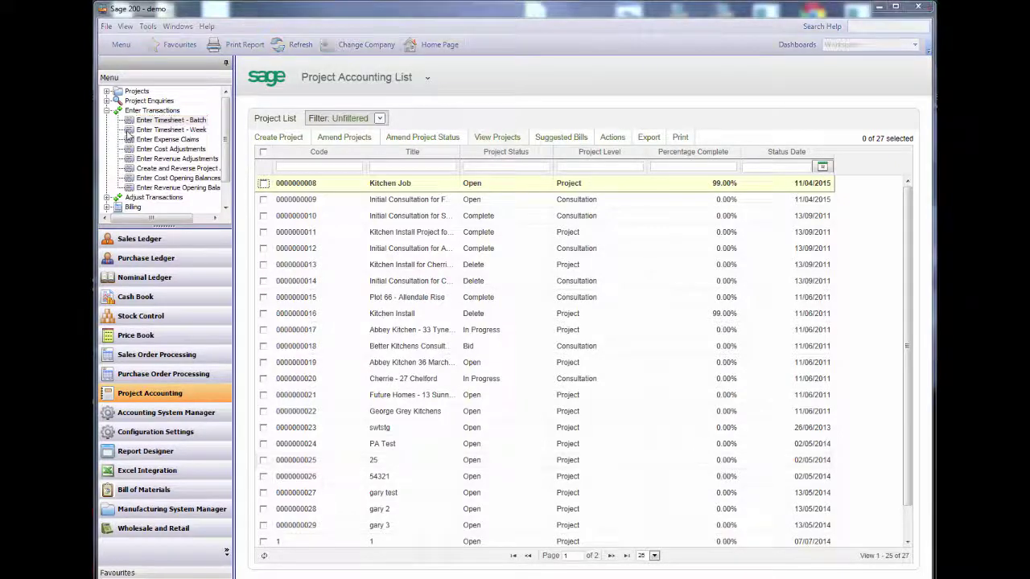
# Open Amend Timesheet from the project accounting transaction adjustments.
pyautogui.click(107, 110)
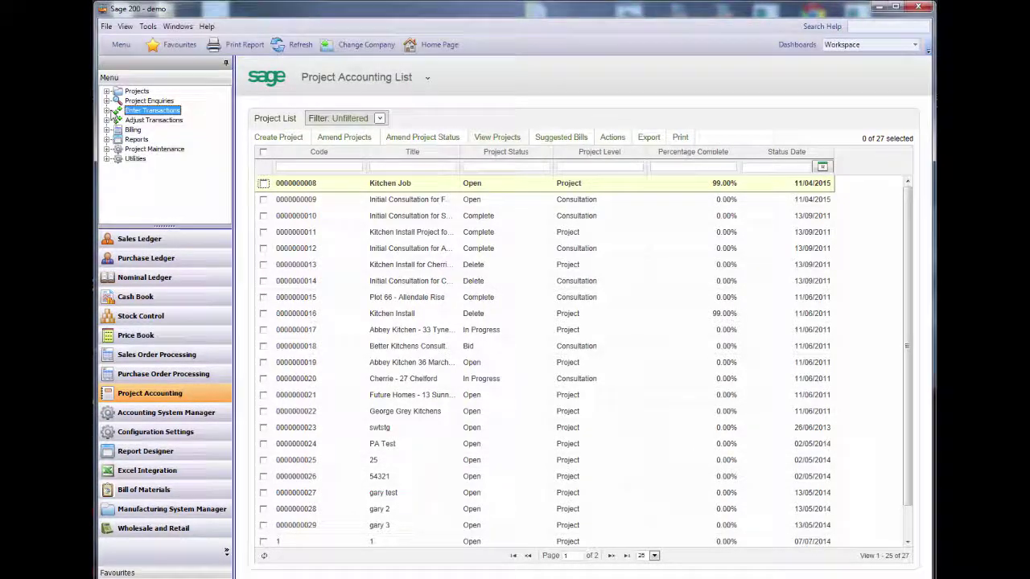
pyautogui.click(129, 120)
pyautogui.click(107, 121)
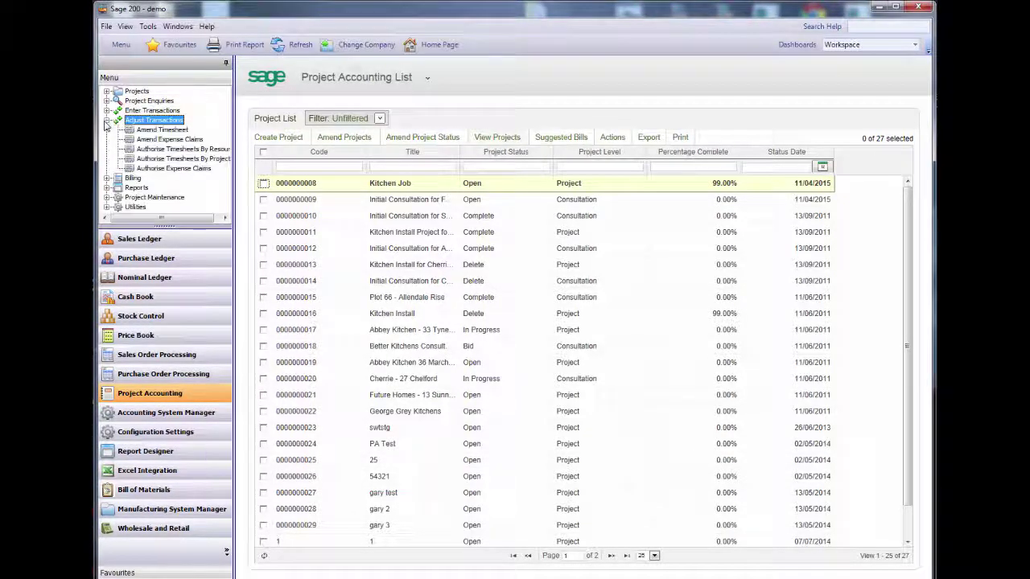
pyautogui.click(146, 132)
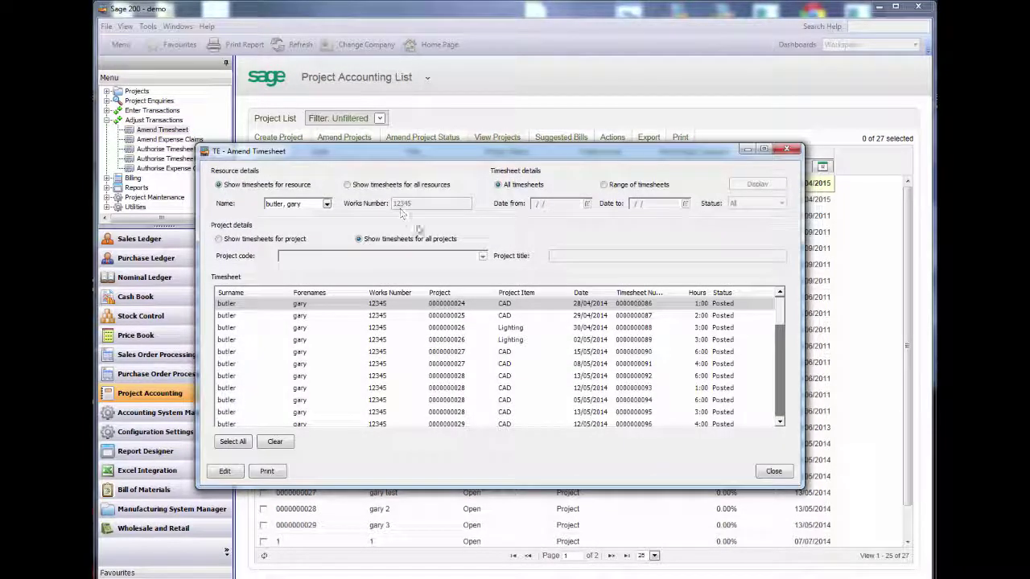
# Select the saved Specialist timesheet dated 13/11/2014 and open it for editing.
pyautogui.moveTo(785, 325); pyautogui.dragTo(778, 434)
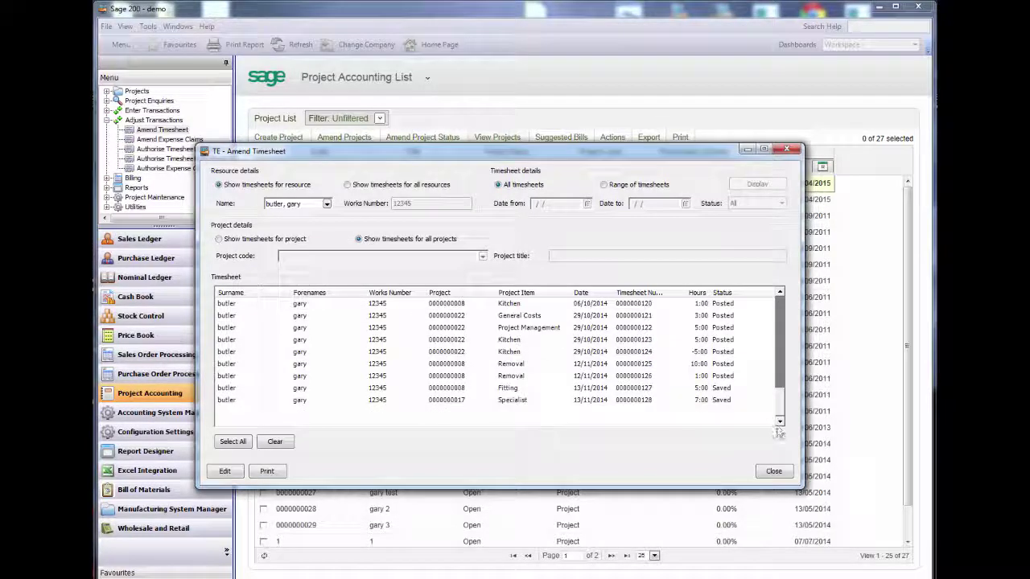
pyautogui.click(445, 398)
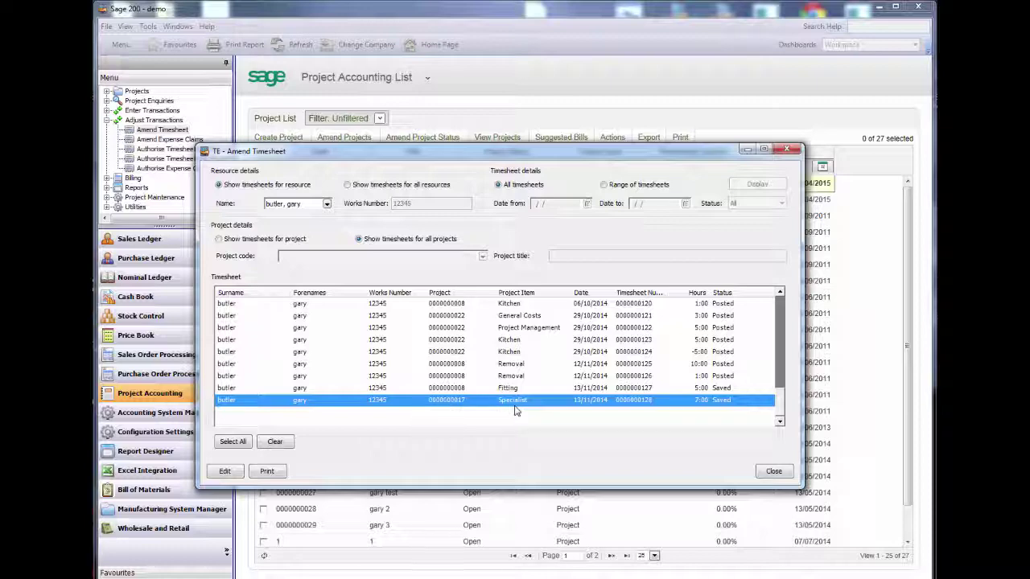
pyautogui.click(227, 474)
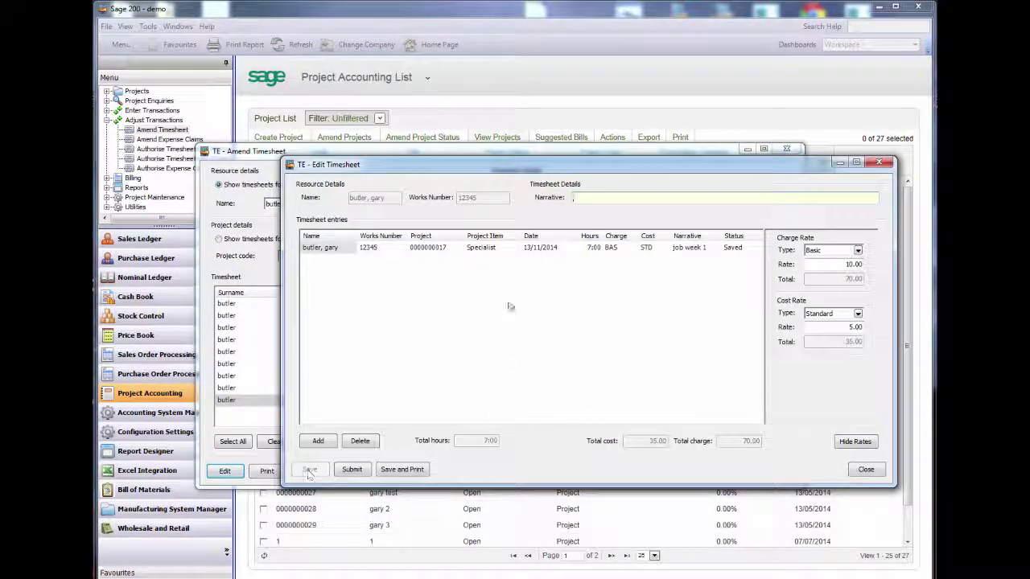
# Change the timesheet's project item to Fitting, Kitchen Fitting under Phase 3 Installation.
pyautogui.click(483, 247)
pyautogui.click(502, 248)
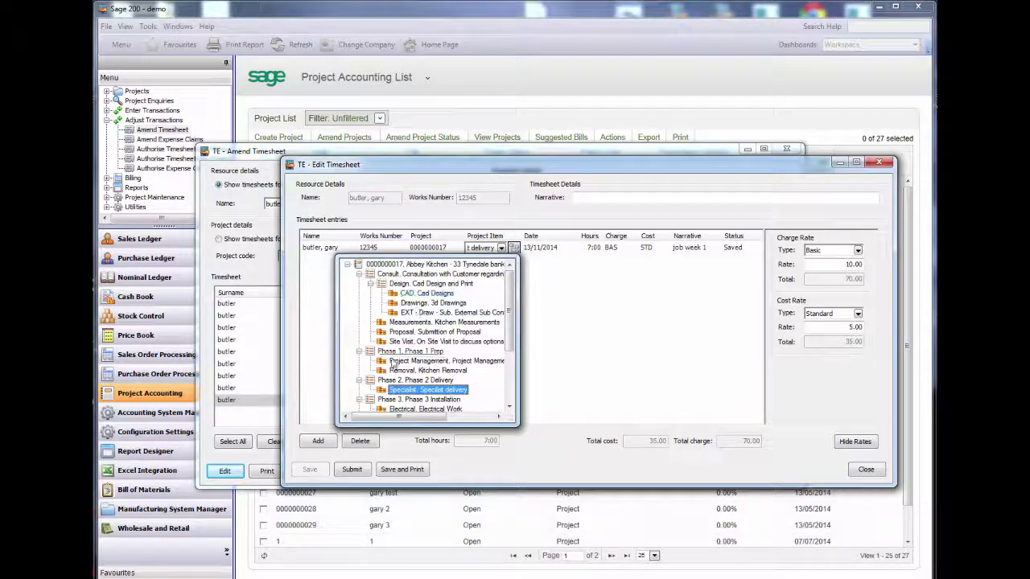
pyautogui.scroll(-3, 439, 396)
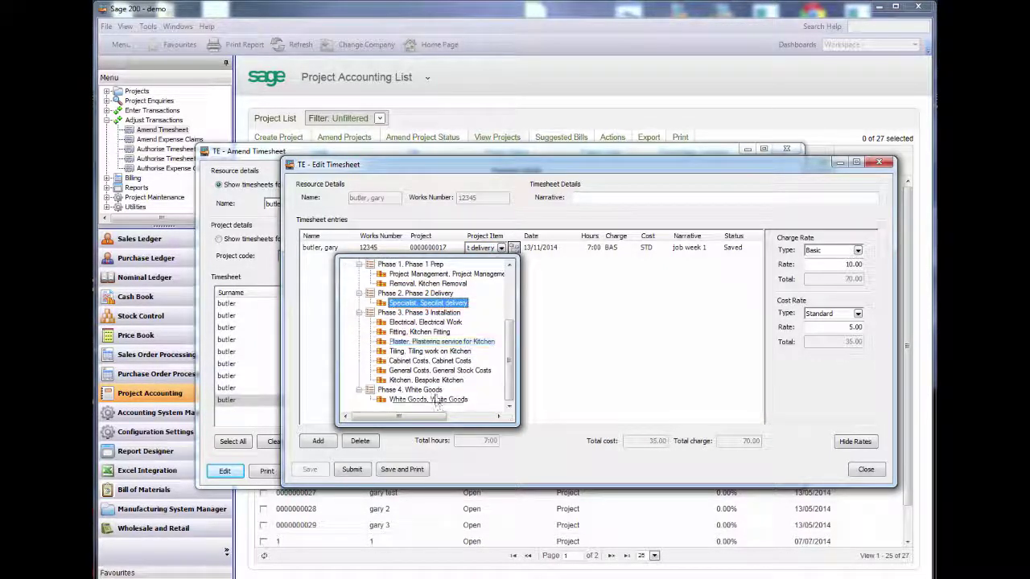
pyautogui.click(420, 333)
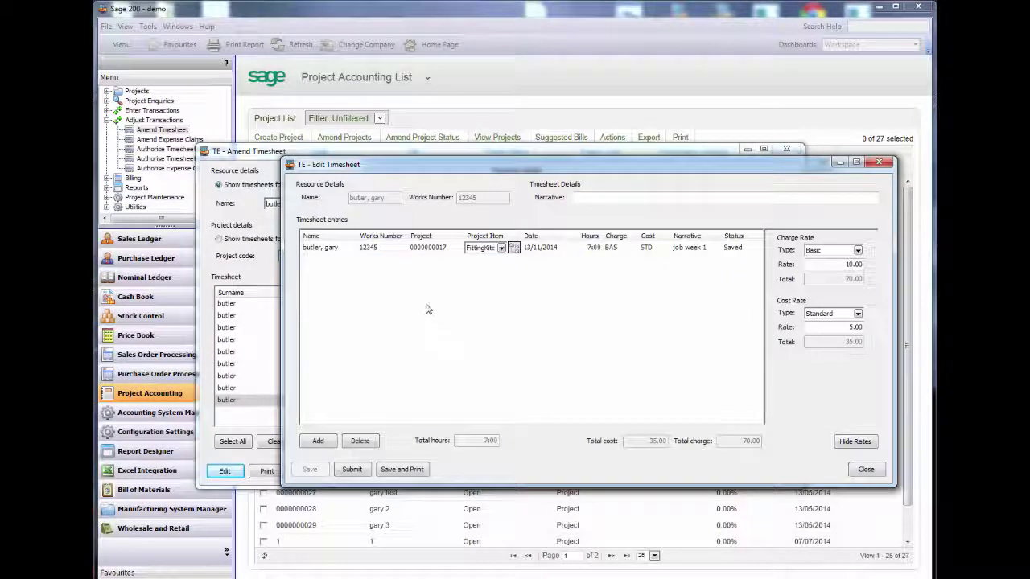
# Check that the project, date, hours, rate types and narrative can be edited, and save the amended timesheet.
pyautogui.click(388, 250)
pyautogui.click(435, 249)
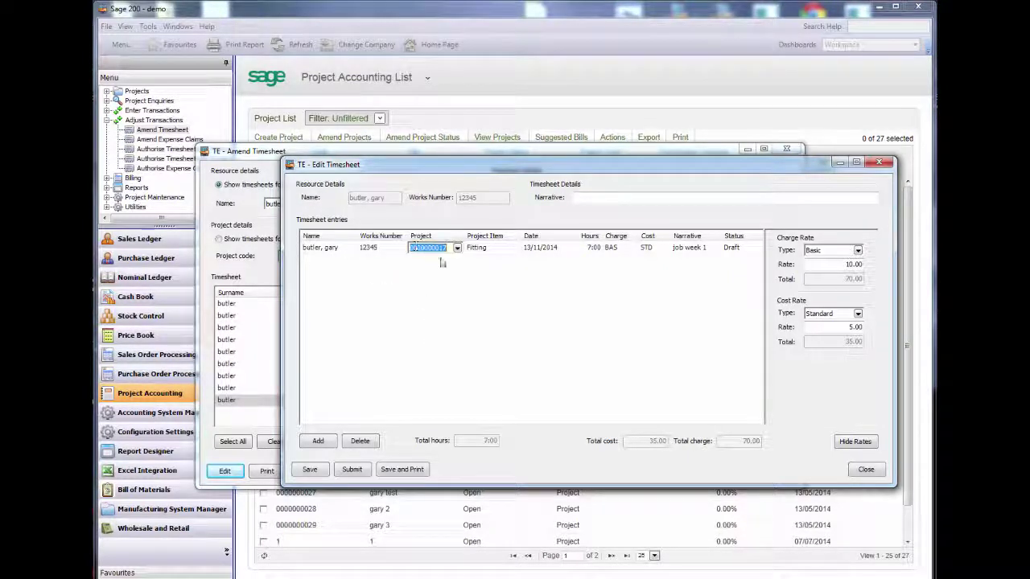
pyautogui.click(534, 248)
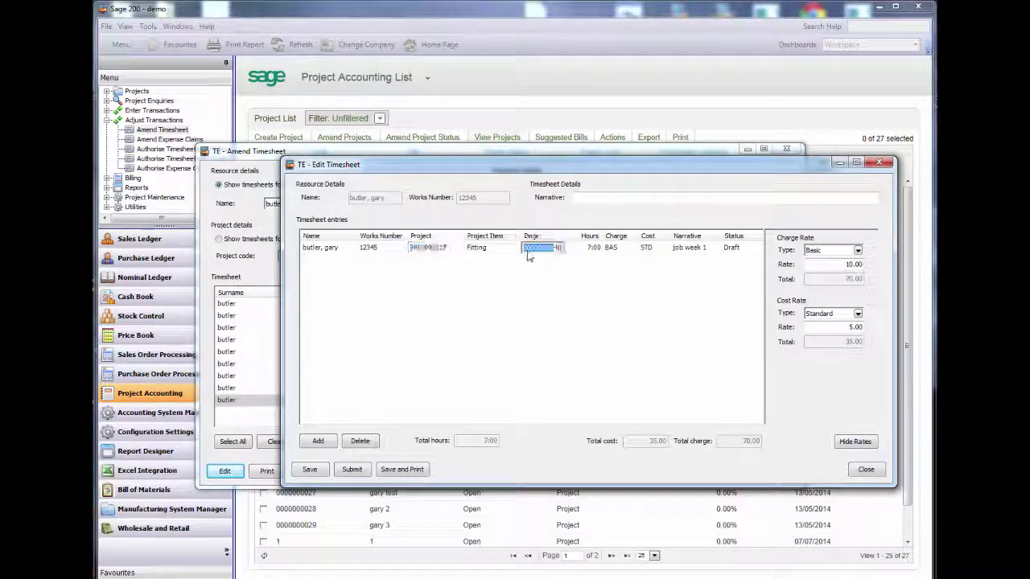
pyautogui.click(587, 251)
pyautogui.click(613, 249)
pyautogui.click(648, 249)
pyautogui.click(687, 249)
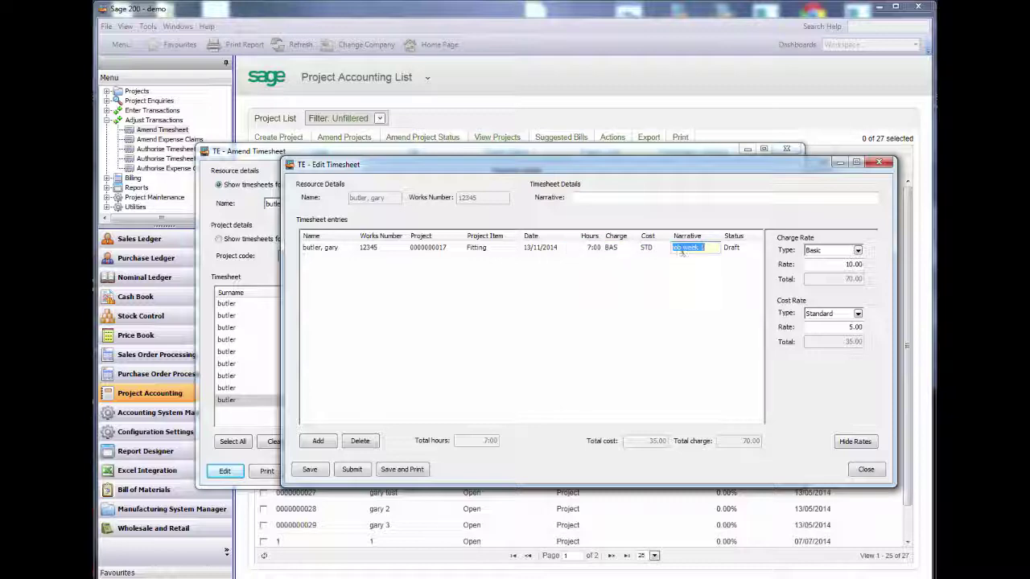
pyautogui.click(310, 469)
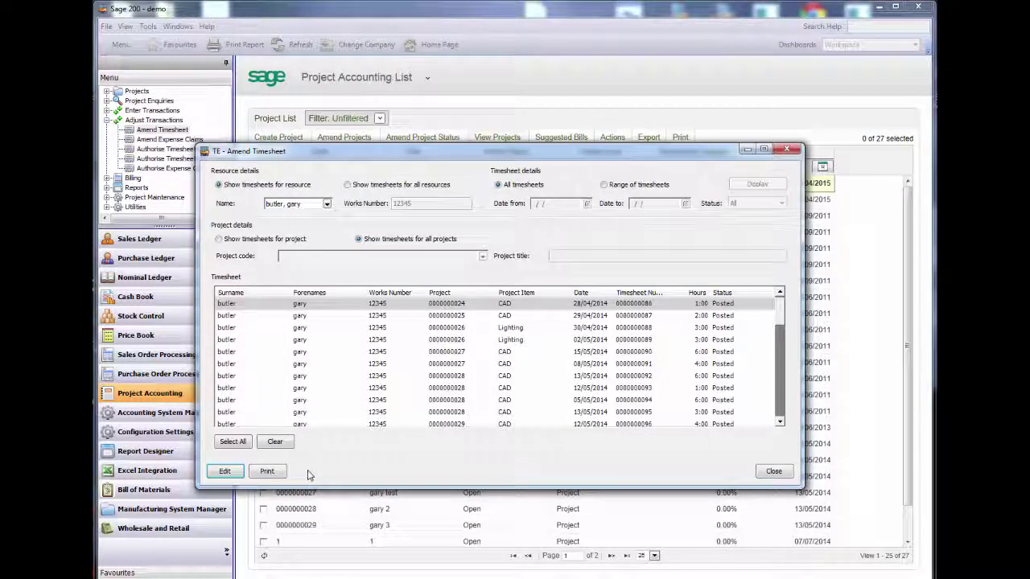
# Select both saved Fitting timesheets dated 13/11/2014, open them together for editing and submit them.
pyautogui.moveTo(782, 310); pyautogui.dragTo(781, 422)
pyautogui.click(509, 390)
pyautogui.keyDown('shift'); pyautogui.click(669, 401); pyautogui.keyUp('shift')
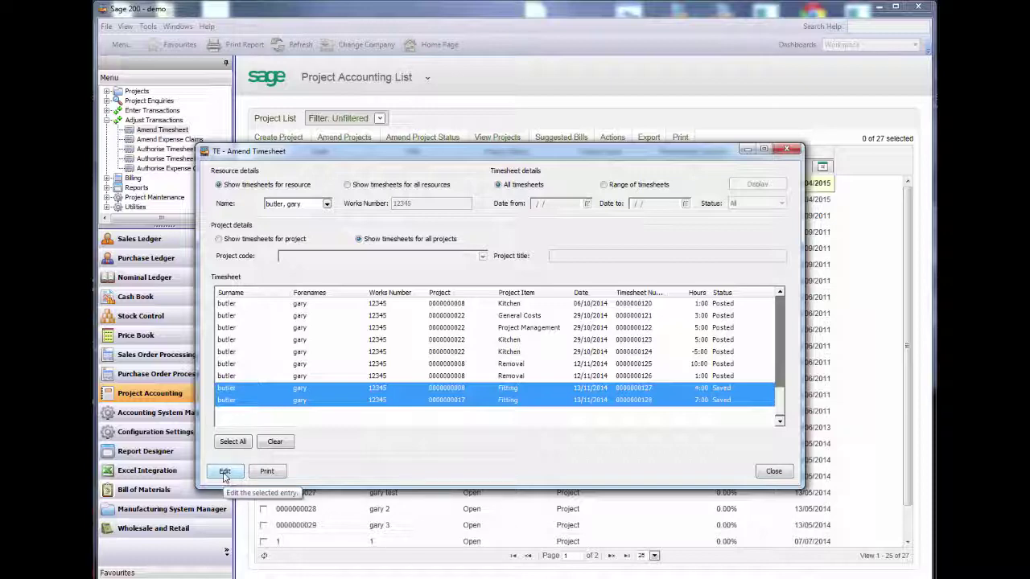
pyautogui.click(224, 473)
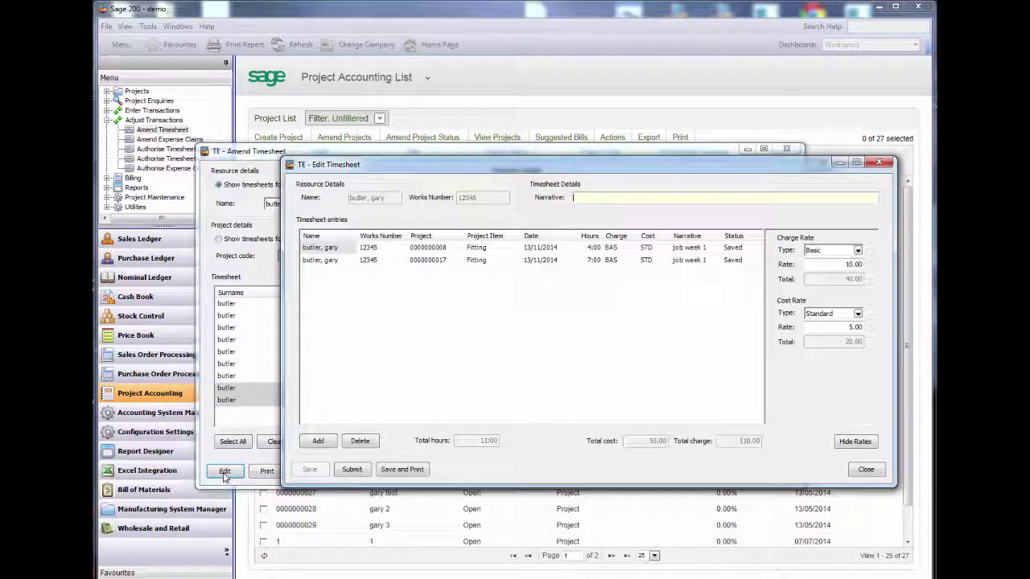
pyautogui.click(352, 470)
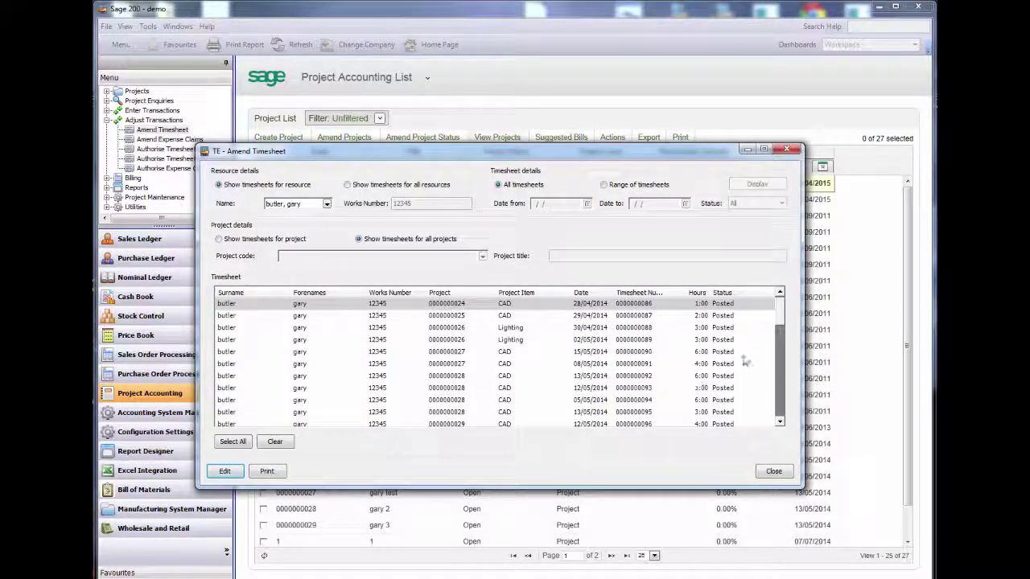
pyautogui.scroll(-10, 745, 363)
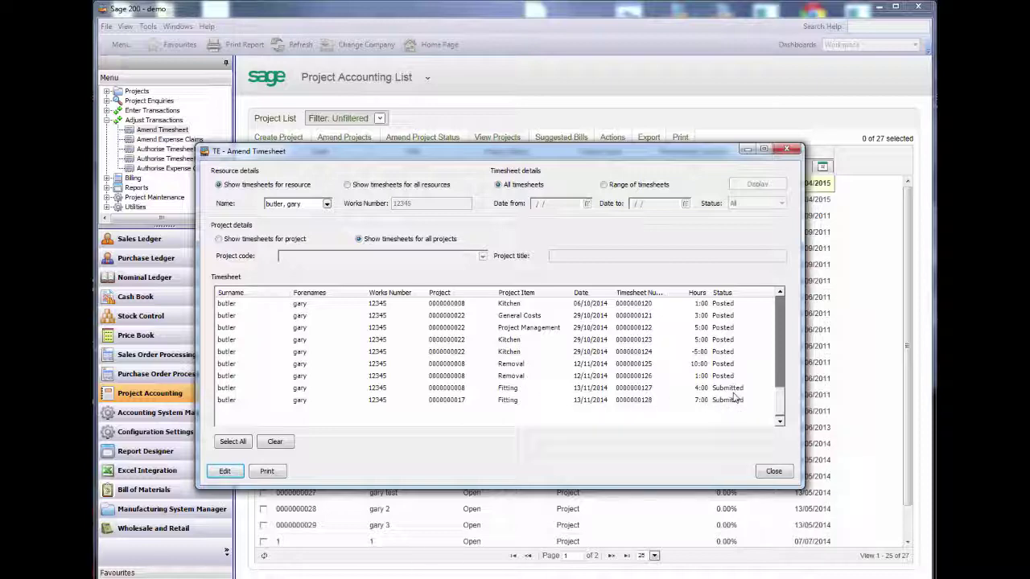
pyautogui.click(734, 389)
pyautogui.click(226, 474)
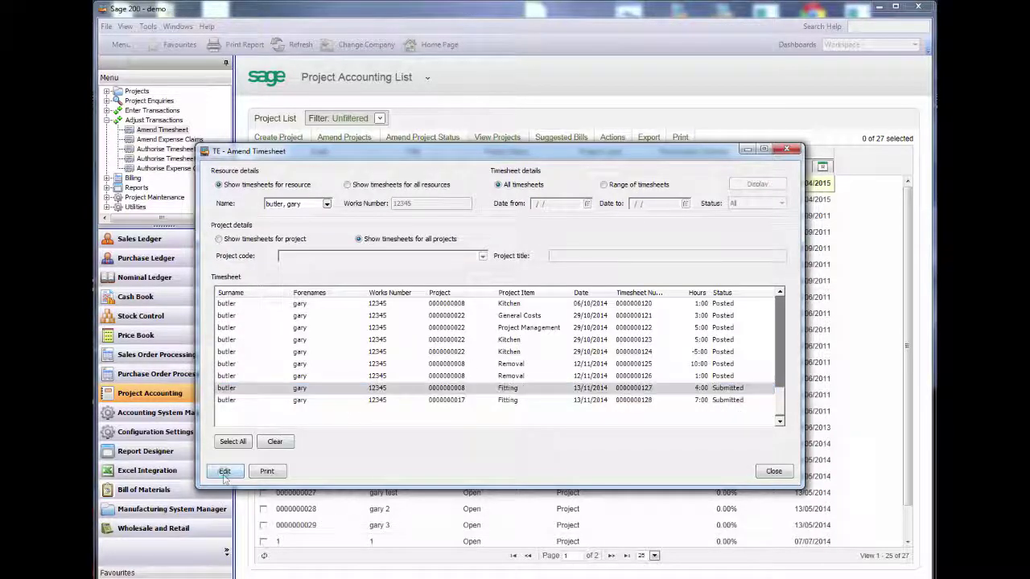
# Check whether the submitted timesheet's project, hours, rate types and narrative can be edited, and close it unchanged.
pyautogui.click(429, 249)
pyautogui.press('Tab')
pyautogui.press('Tab')
pyautogui.press('Tab')
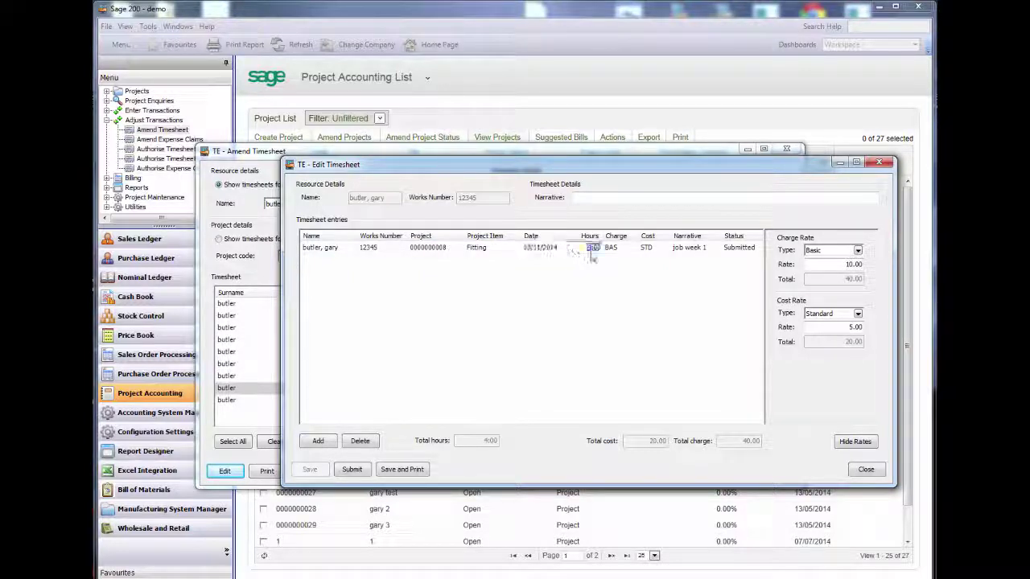
pyautogui.press('Tab')
pyautogui.press('Tab')
pyautogui.press('Tab')
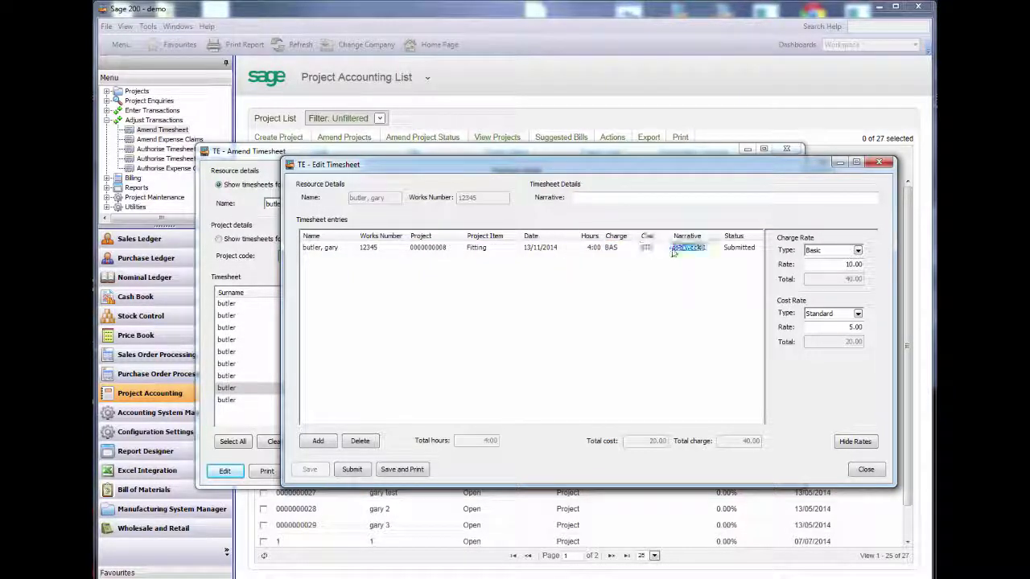
pyautogui.click(864, 469)
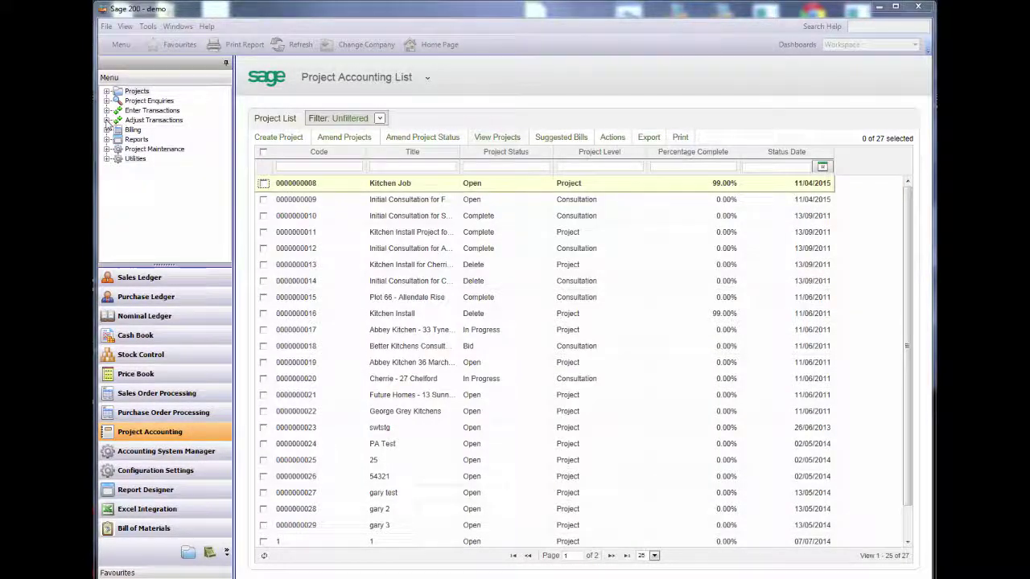
# Open the details of the submitted 2014 week 45 timesheet for authorisation by resource.
pyautogui.click(107, 120)
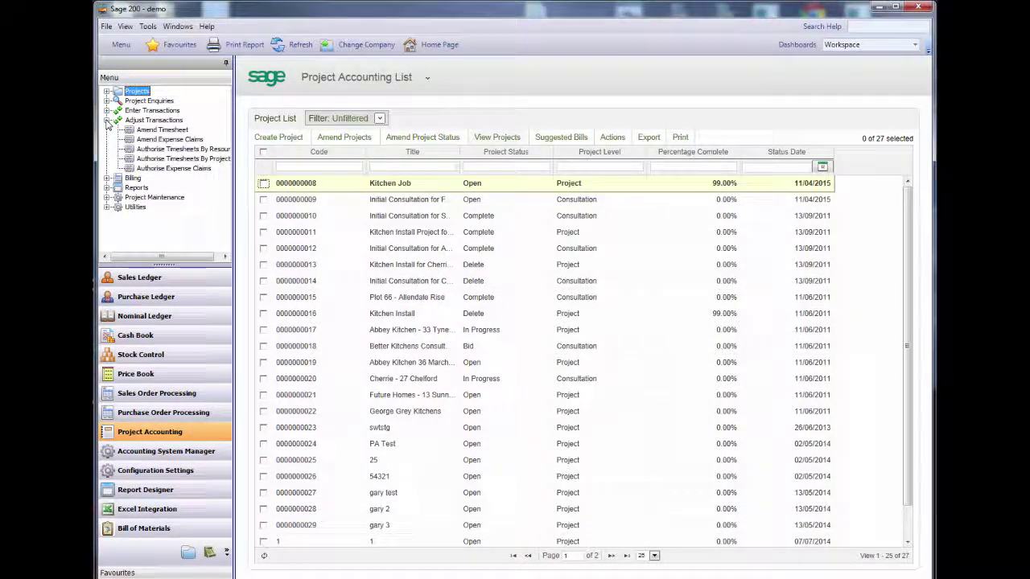
pyautogui.click(169, 150)
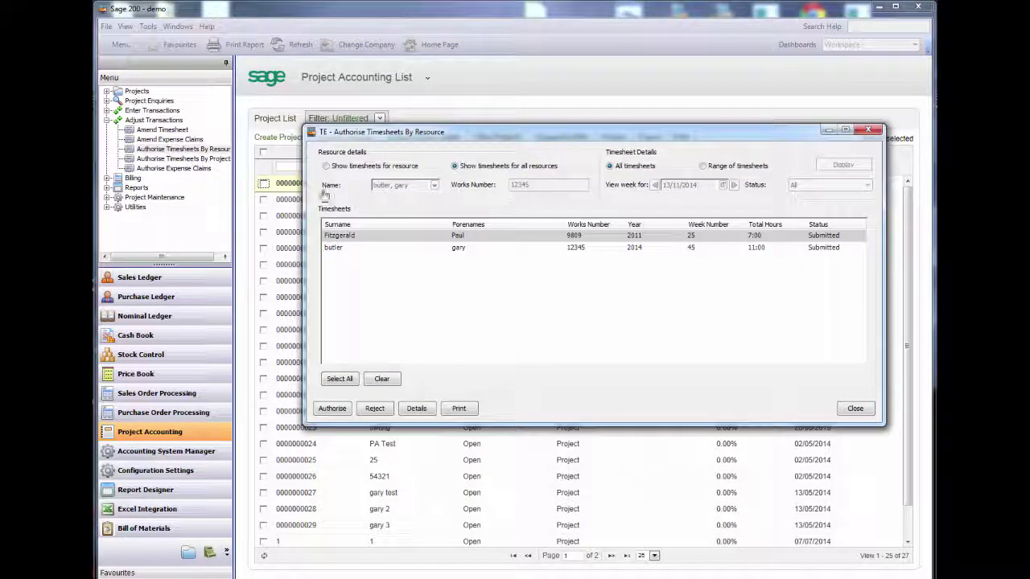
pyautogui.click(679, 251)
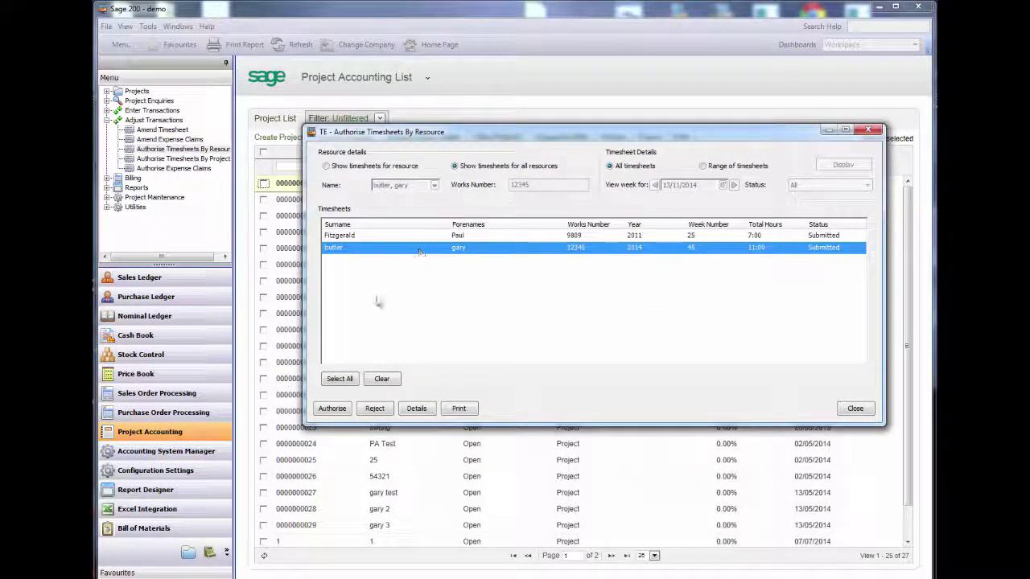
pyautogui.click(416, 409)
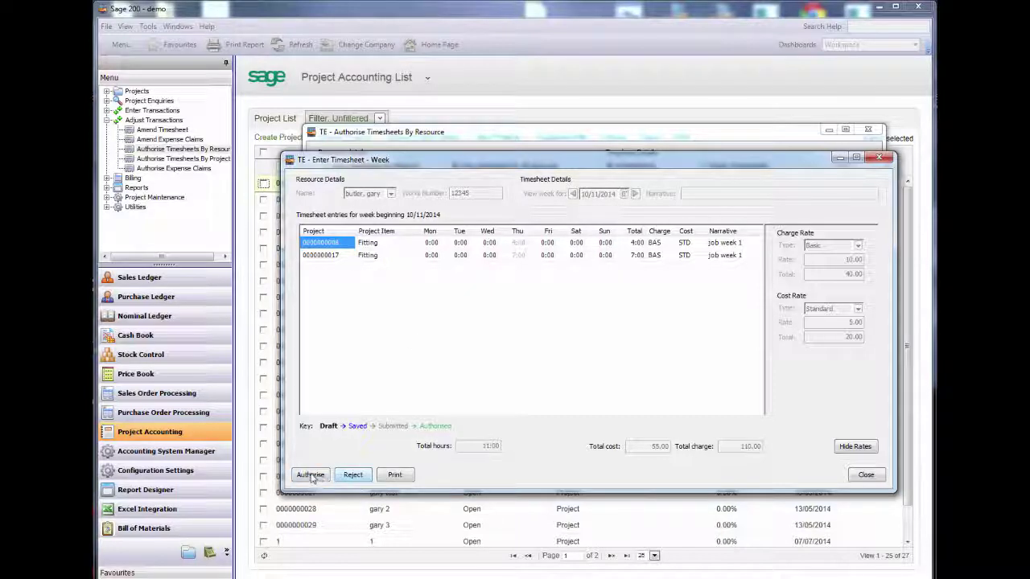
# Authorise the timesheet entries for the week beginning 10/11/2014 and finish the authorisation by resource.
pyautogui.click(303, 477)
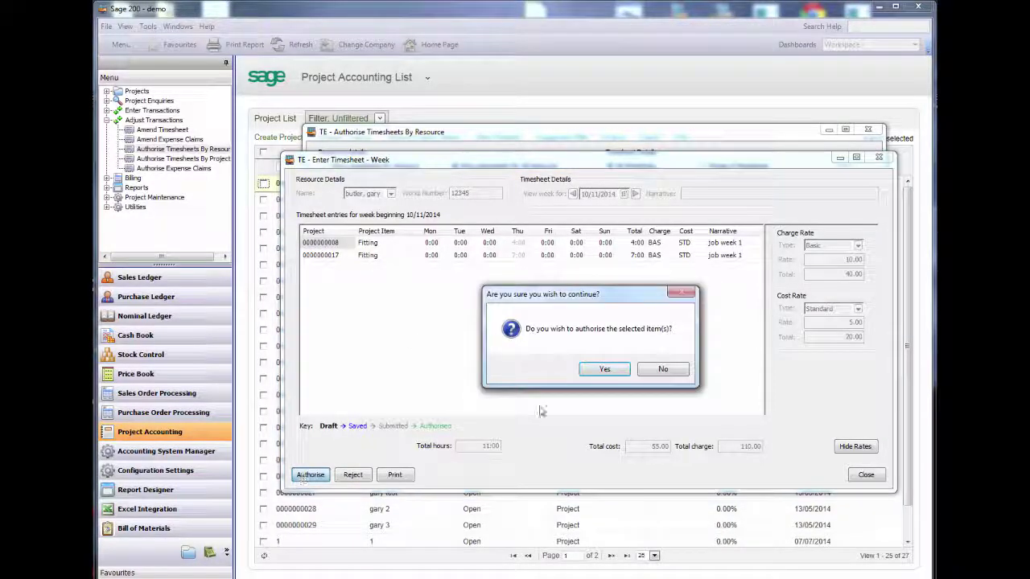
pyautogui.click(599, 370)
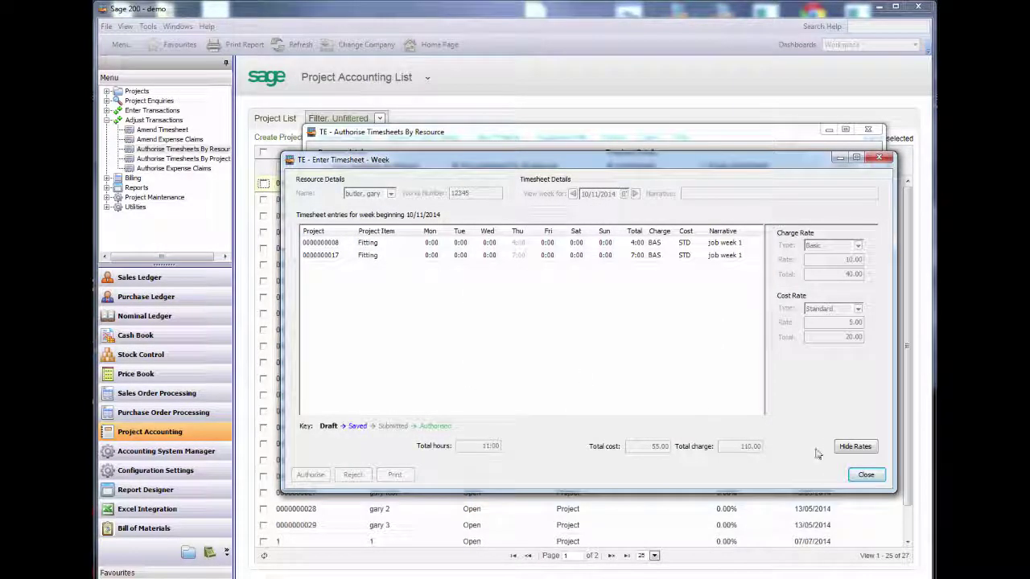
pyautogui.click(872, 479)
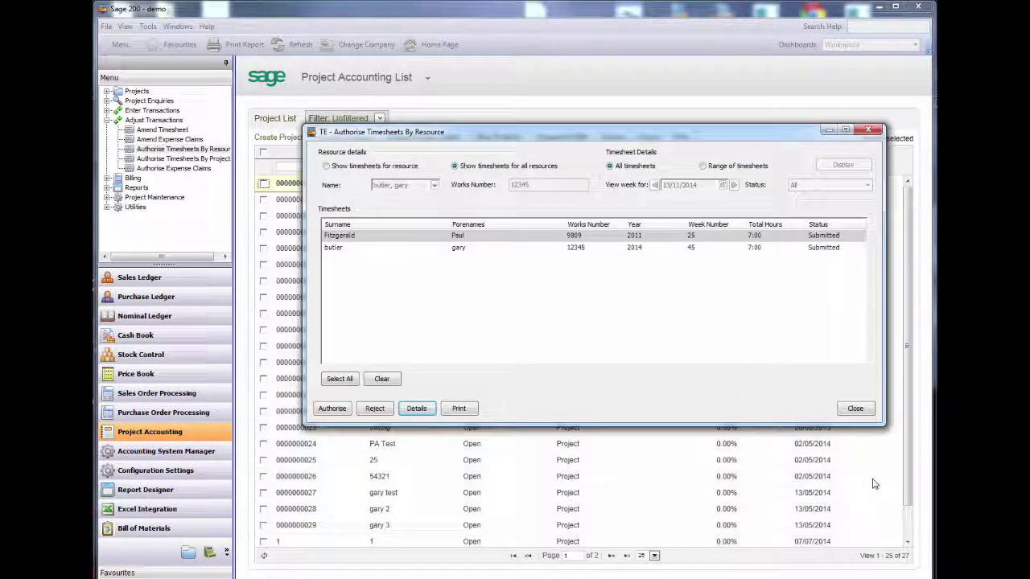
pyautogui.click(856, 410)
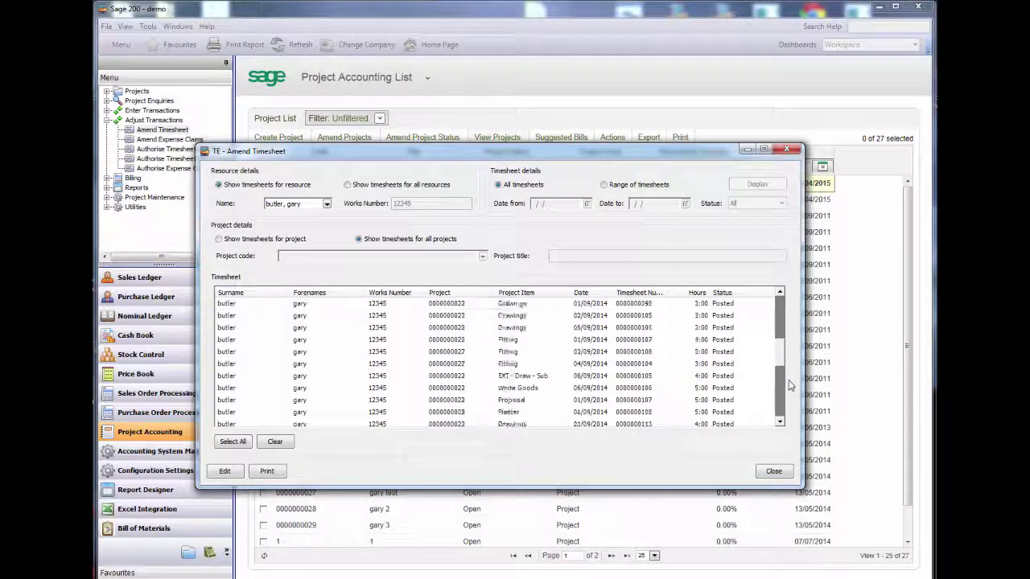
pyautogui.scroll(-5, 789, 396)
pyautogui.click(727, 392)
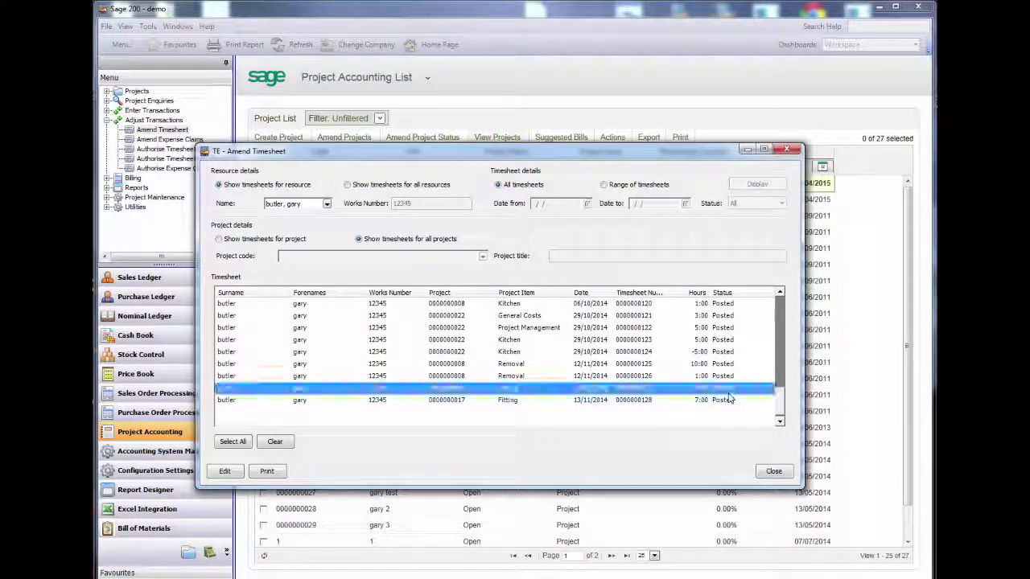
pyautogui.click(730, 401)
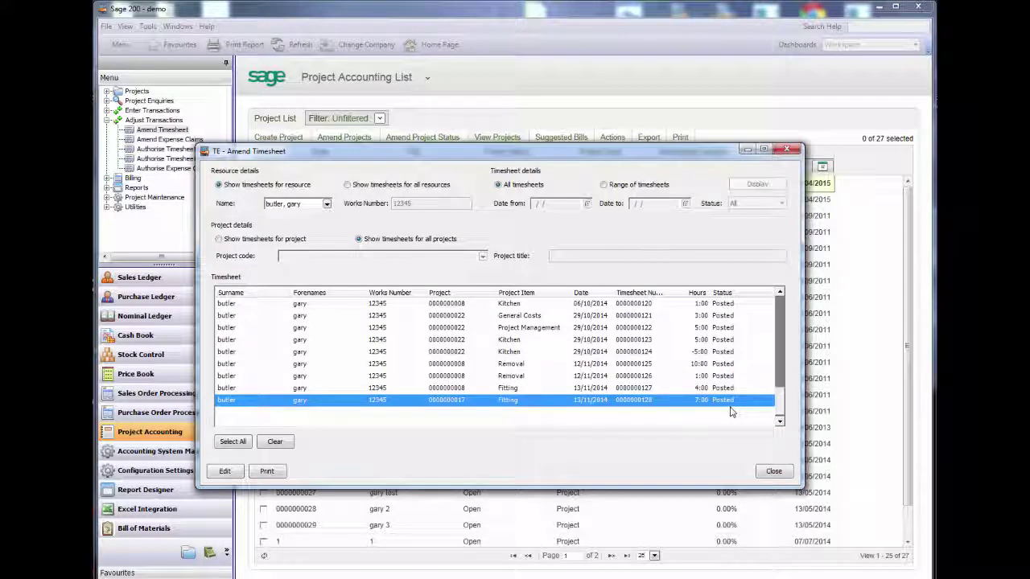
pyautogui.click(224, 471)
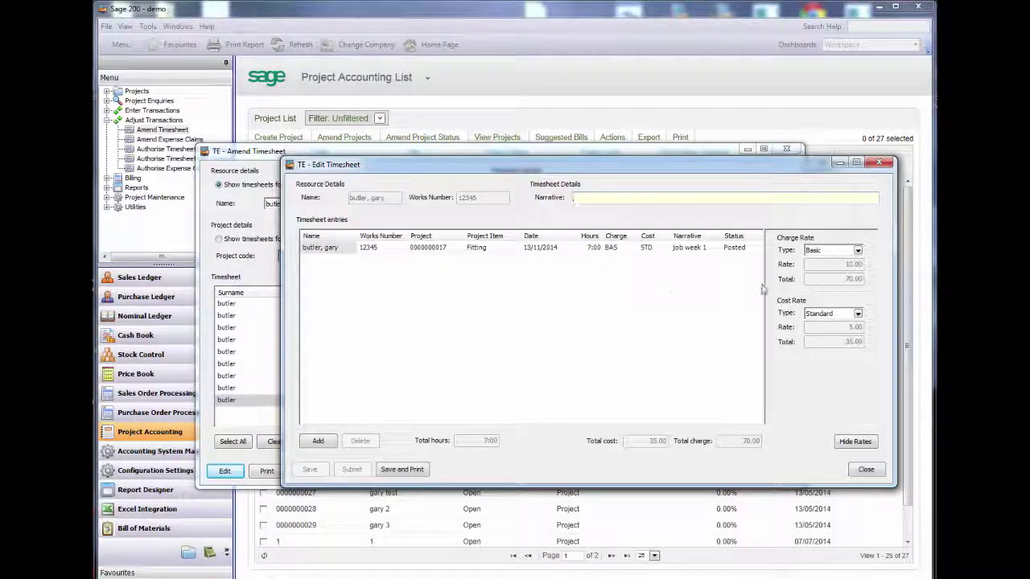
# Check every field of the posted timesheet entry, from narrative back to name, for editability, and leave timesheet amendment.
pyautogui.click(694, 249)
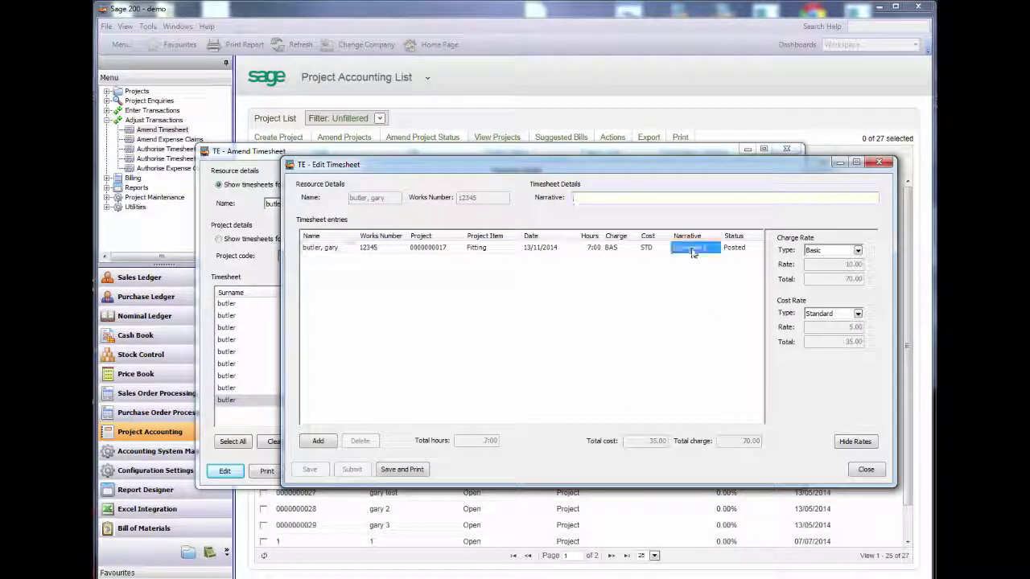
pyautogui.click(648, 248)
pyautogui.click(615, 248)
pyautogui.click(590, 249)
pyautogui.click(541, 249)
pyautogui.click(487, 249)
pyautogui.click(426, 249)
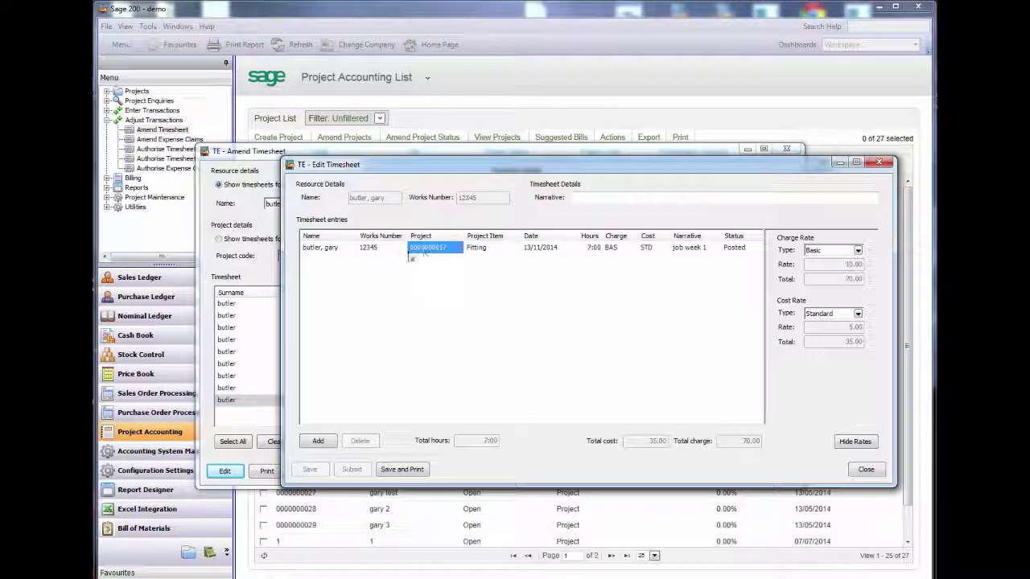
pyautogui.click(382, 249)
pyautogui.click(314, 250)
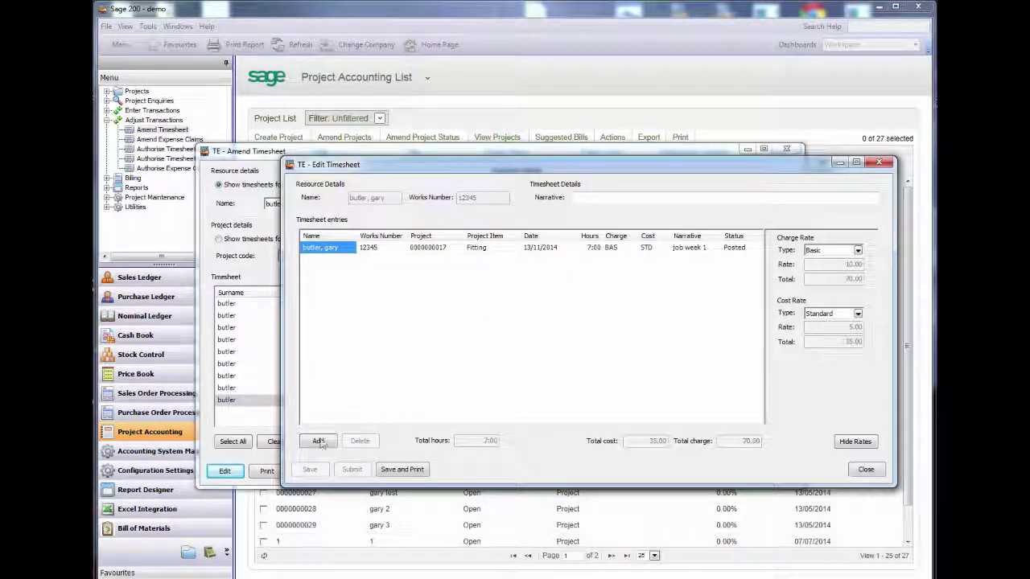
pyautogui.click(866, 470)
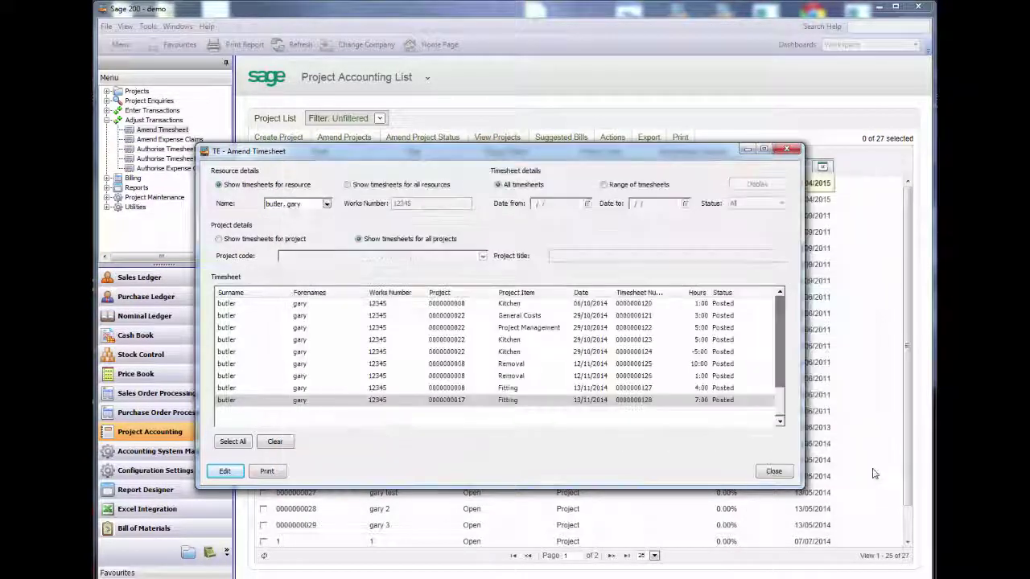
pyautogui.click(773, 470)
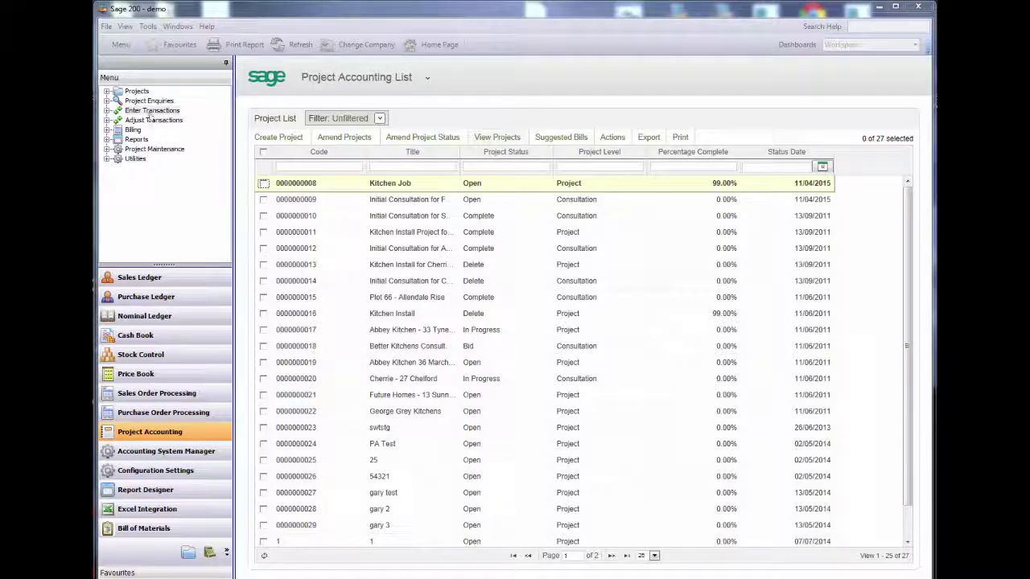
# Start a new batch timesheet with batch total hours of -7:00 and the narrative "correction to job week 1".
pyautogui.doubleClick(152, 111)
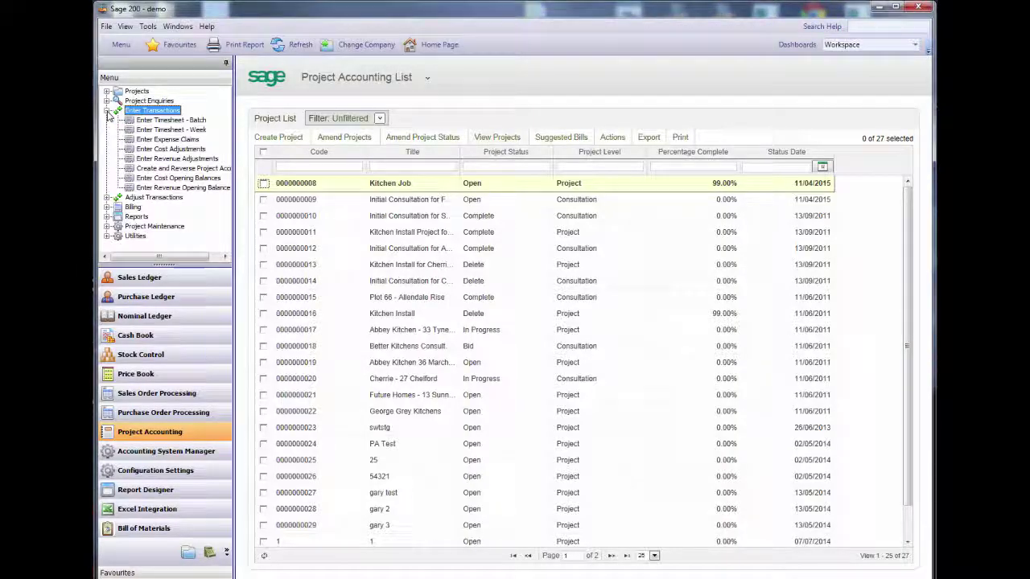
pyautogui.click(156, 120)
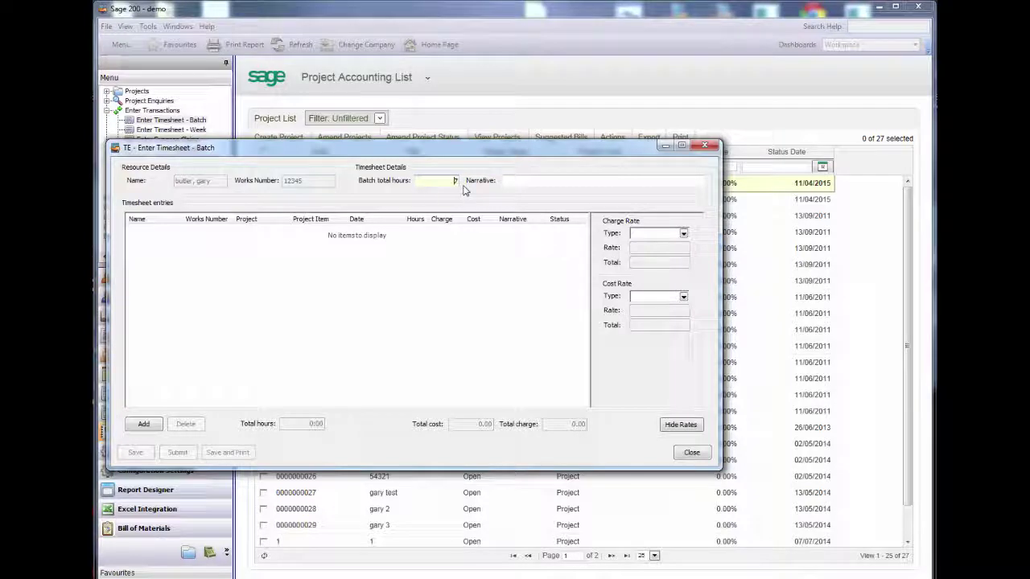
pyautogui.press('Tab')
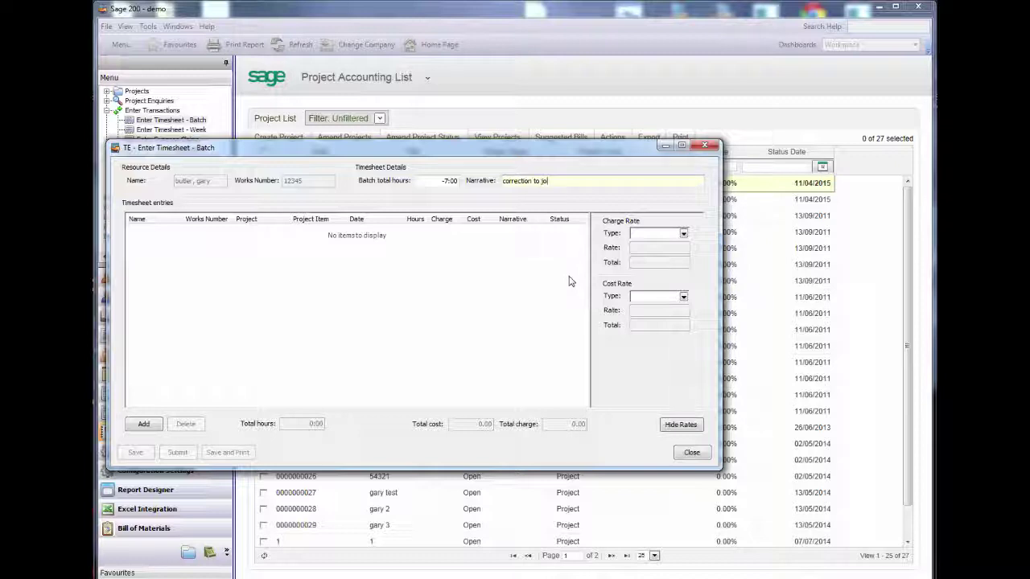
pyautogui.write('correction to job week 1')
pyautogui.press('Tab')
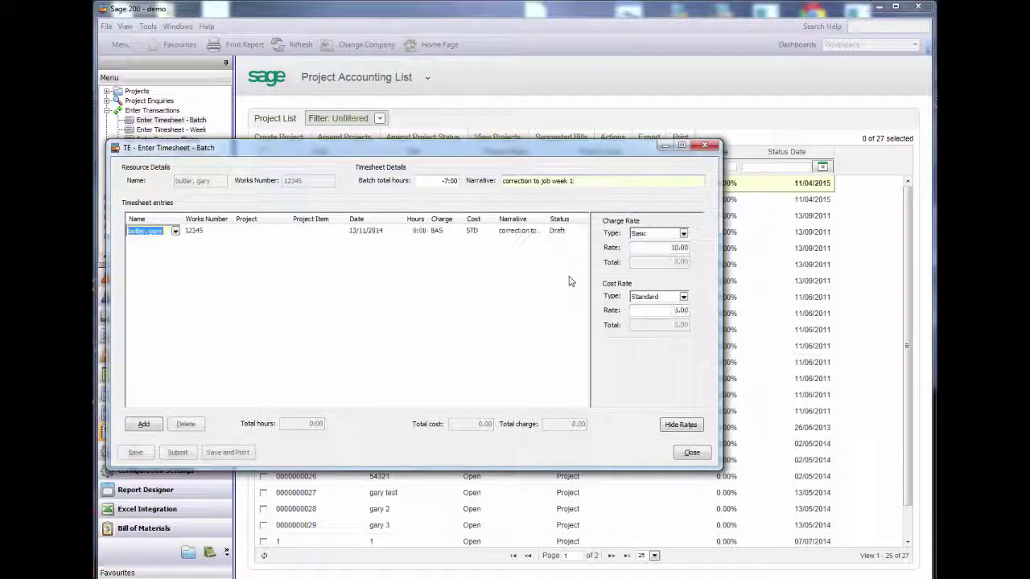
pyautogui.press('Tab')
pyautogui.press('Tab')
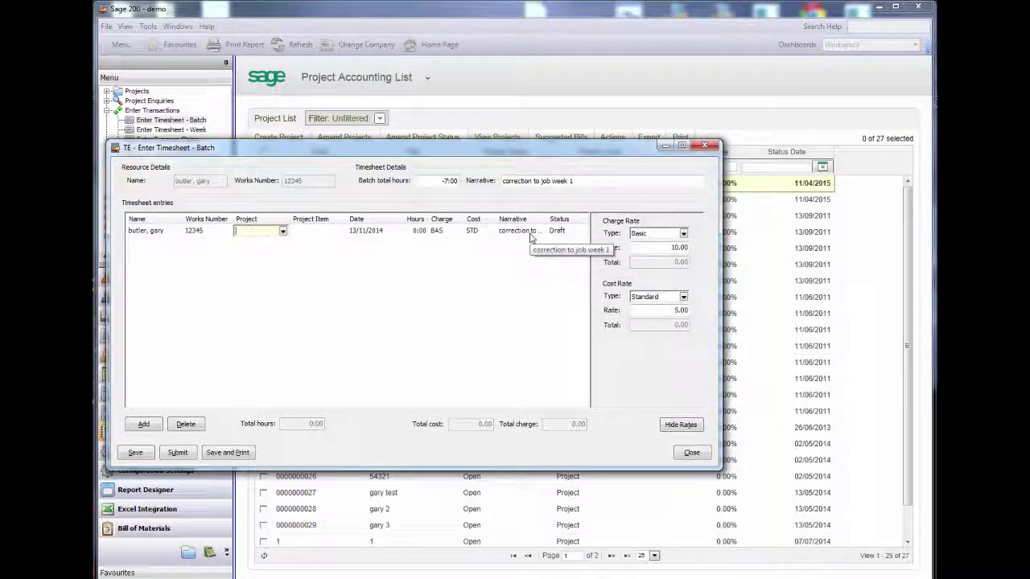
pyautogui.click(282, 230)
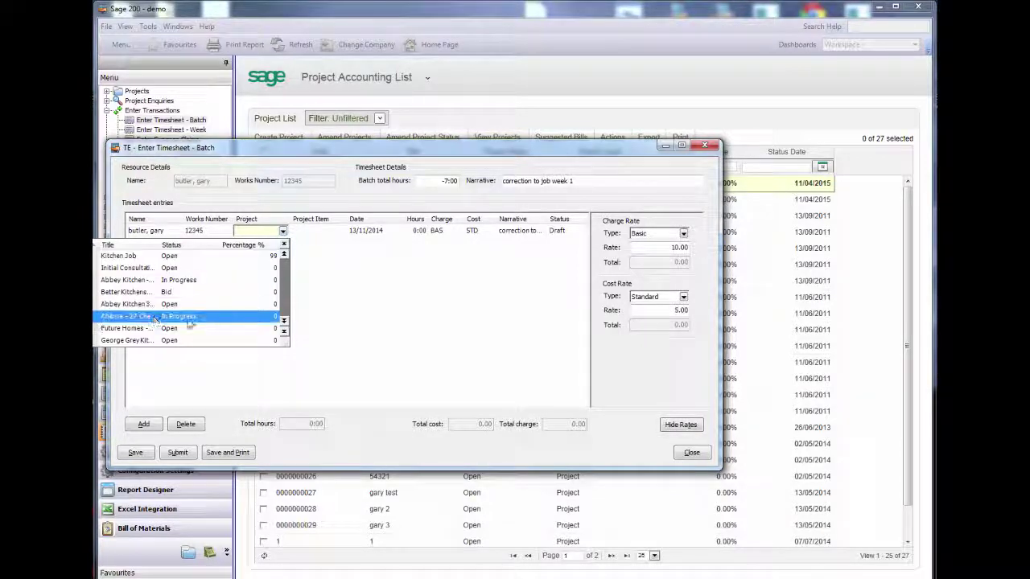
pyautogui.click(125, 280)
pyautogui.press('Tab')
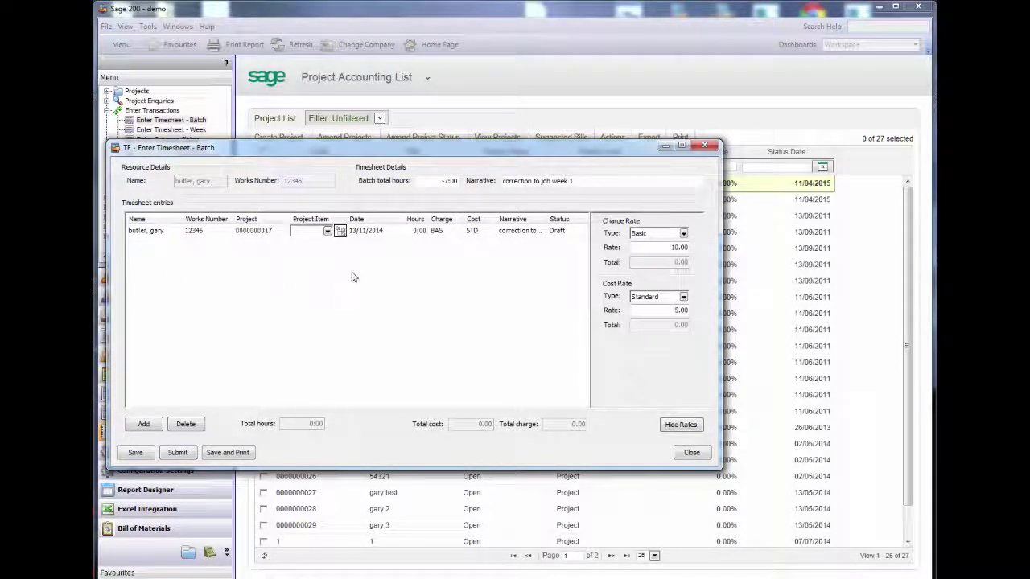
pyautogui.click(327, 231)
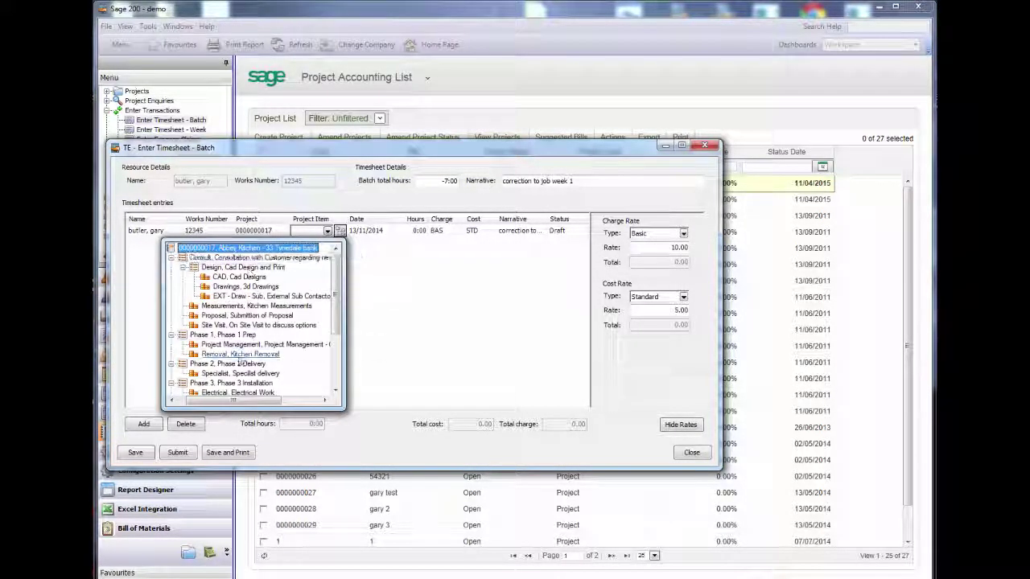
pyautogui.scroll(-2, 239, 364)
pyautogui.click(231, 324)
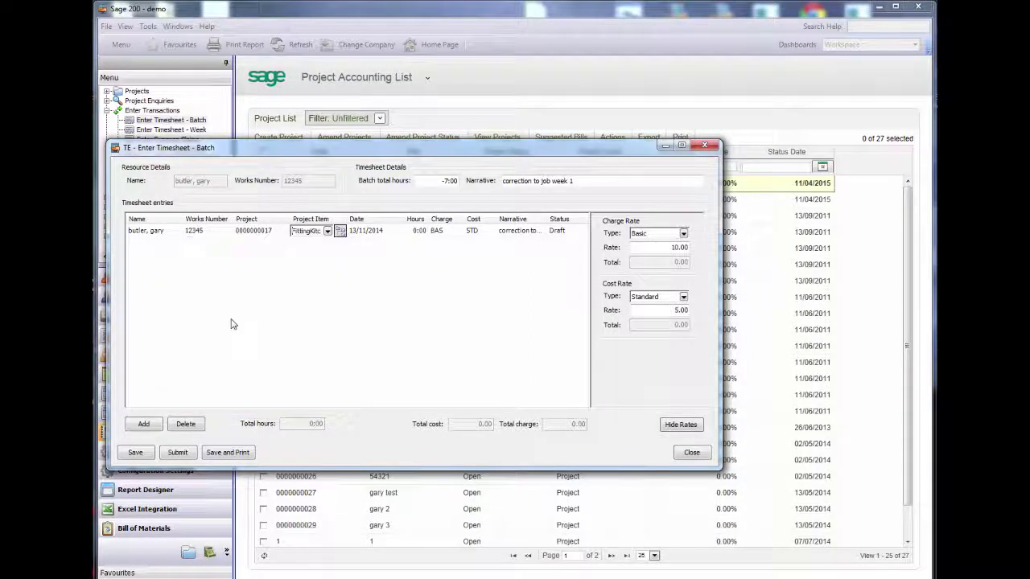
# Set the correction entry's hours to -7:00, keep its Basic and Standard rates, and submit the batch timesheet.
pyautogui.click(408, 234)
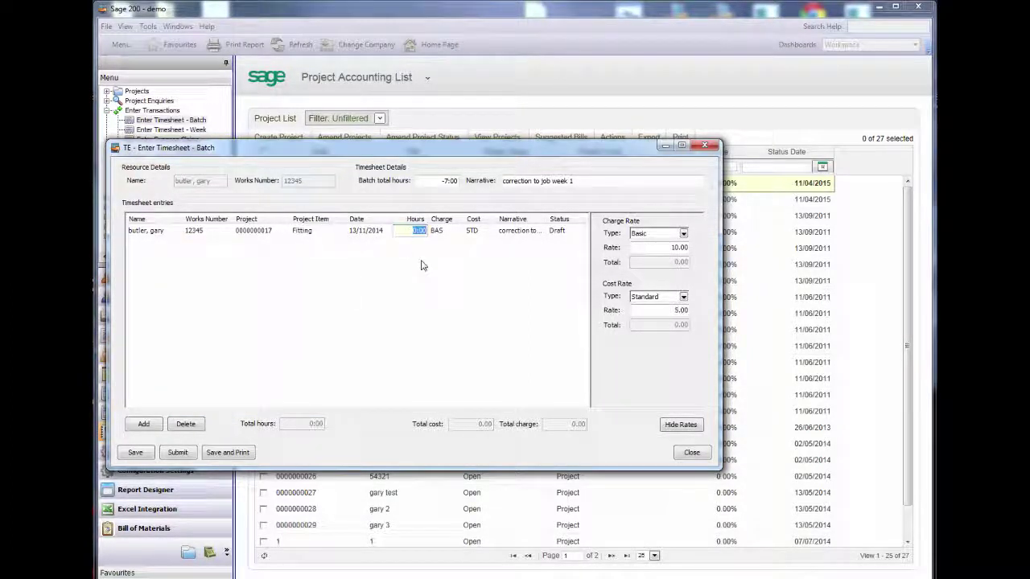
pyautogui.press('Tab')
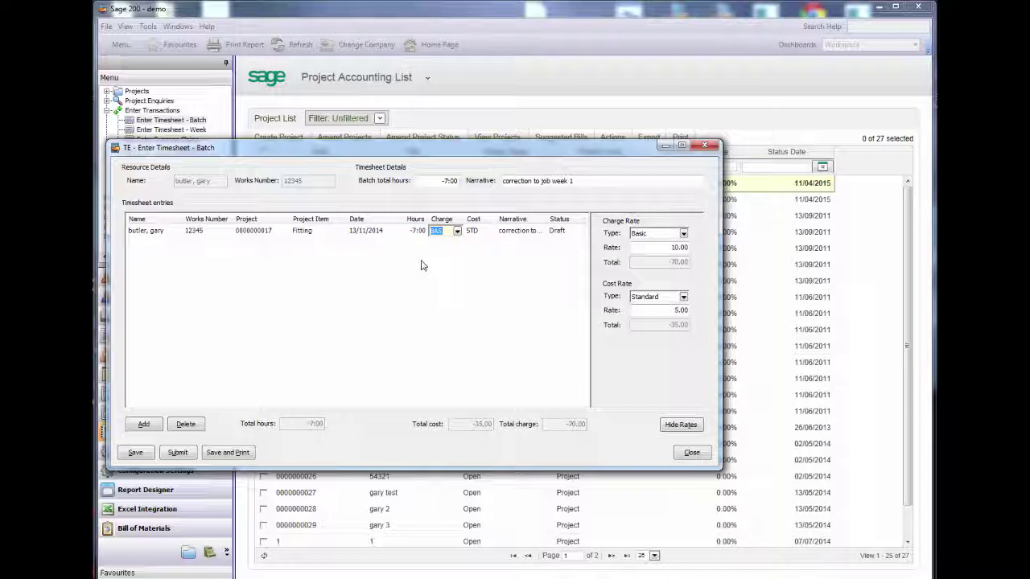
pyautogui.press('Tab')
pyautogui.press('Tab')
pyautogui.press('Tab')
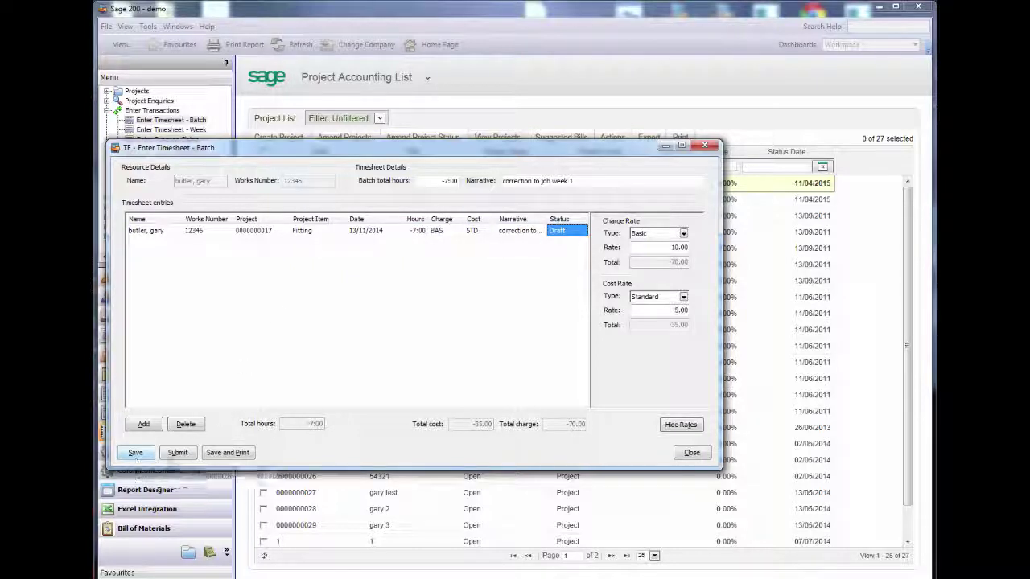
pyautogui.click(179, 453)
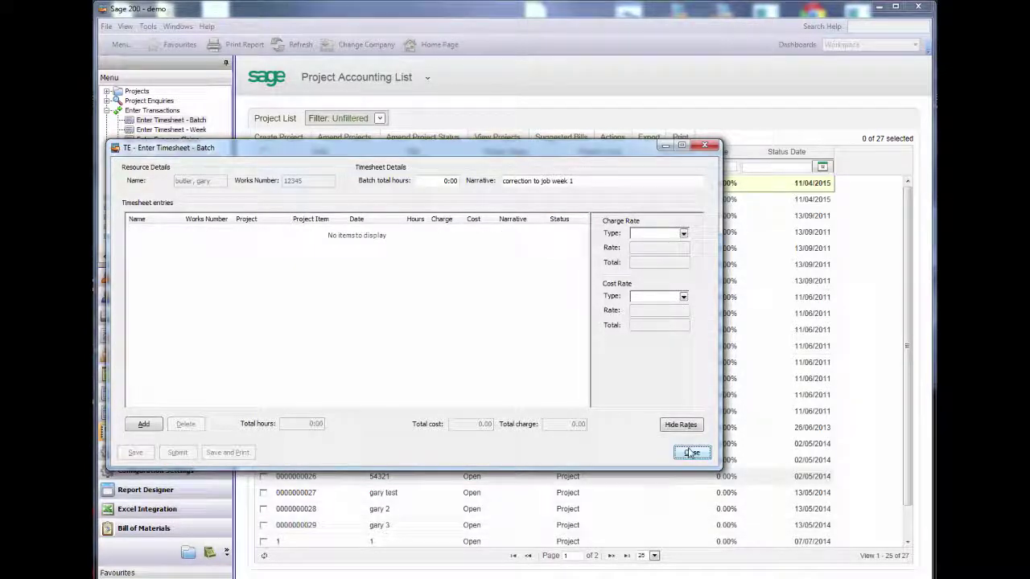
pyautogui.click(689, 453)
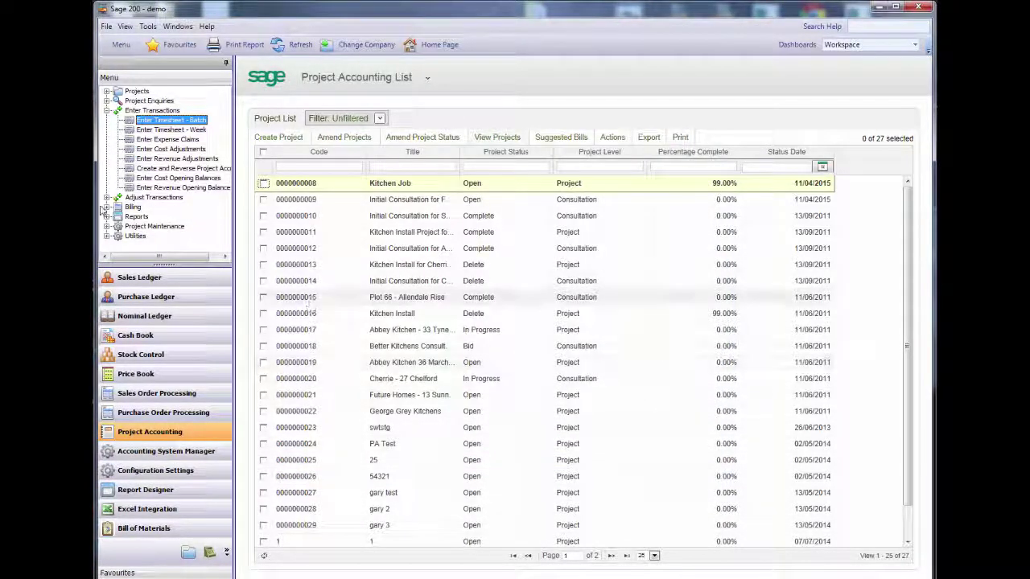
pyautogui.click(107, 198)
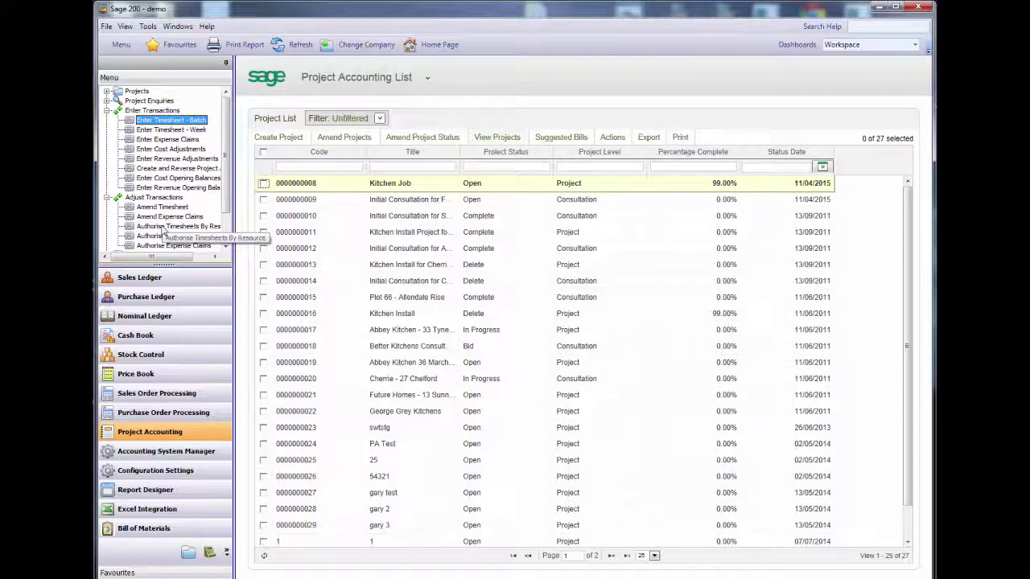
pyautogui.click(162, 208)
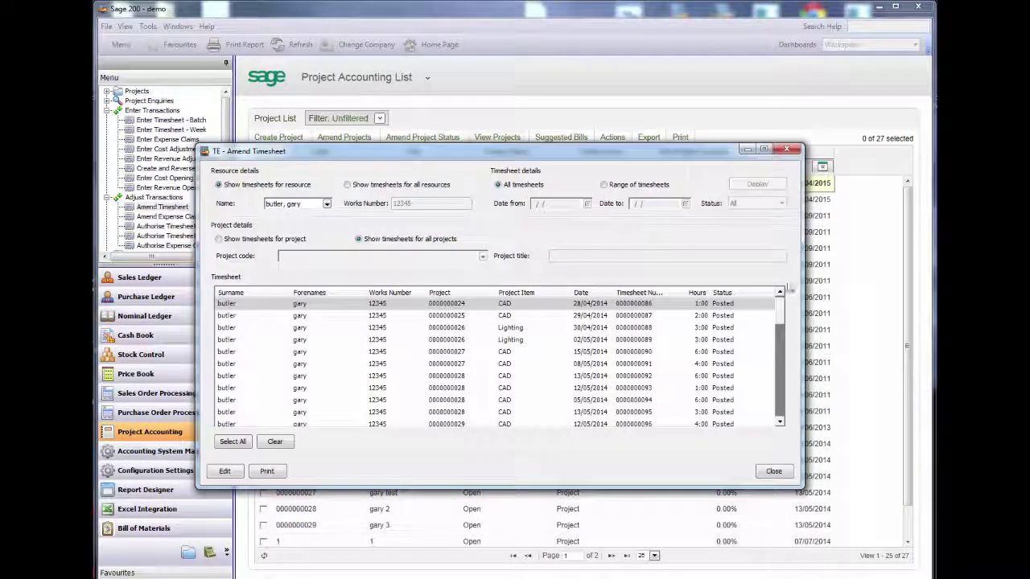
pyautogui.moveTo(774, 305); pyautogui.dragTo(774, 447)
pyautogui.click(532, 402)
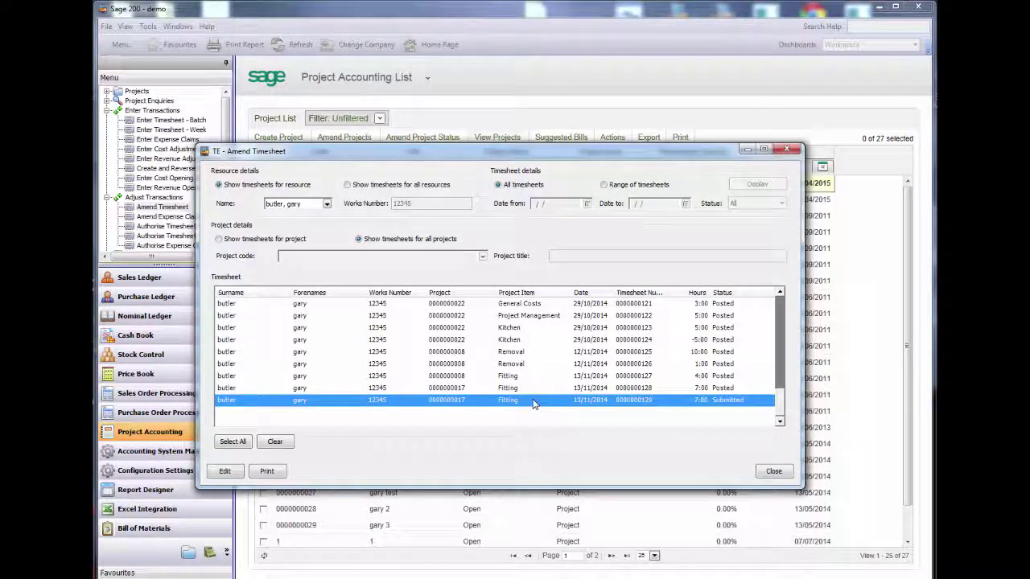
pyautogui.click(773, 470)
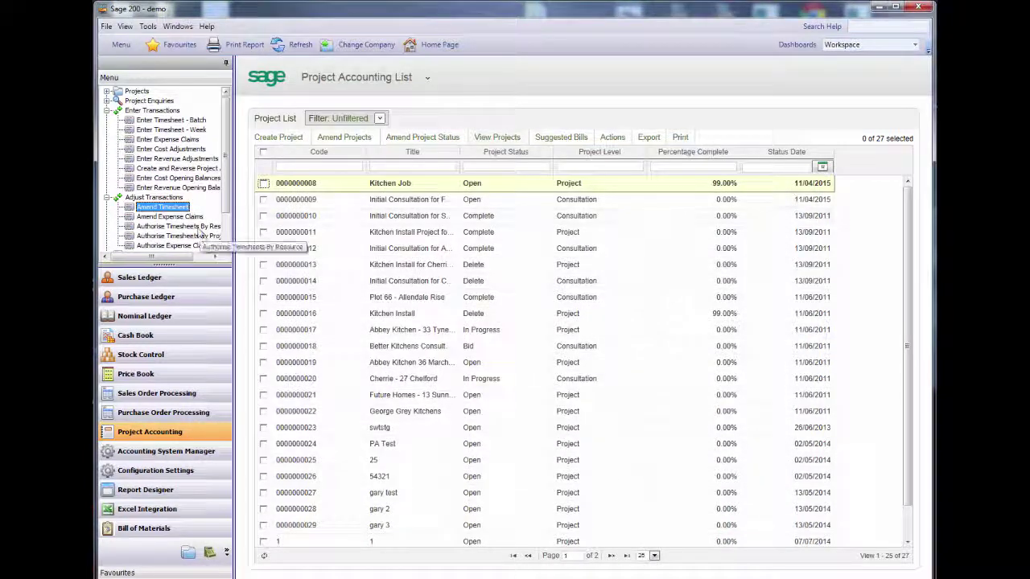
# Authorise the submitted -7:00 hours timesheet for week 45 of 2014 by resource, and close the authorisation window.
pyautogui.doubleClick(193, 226)
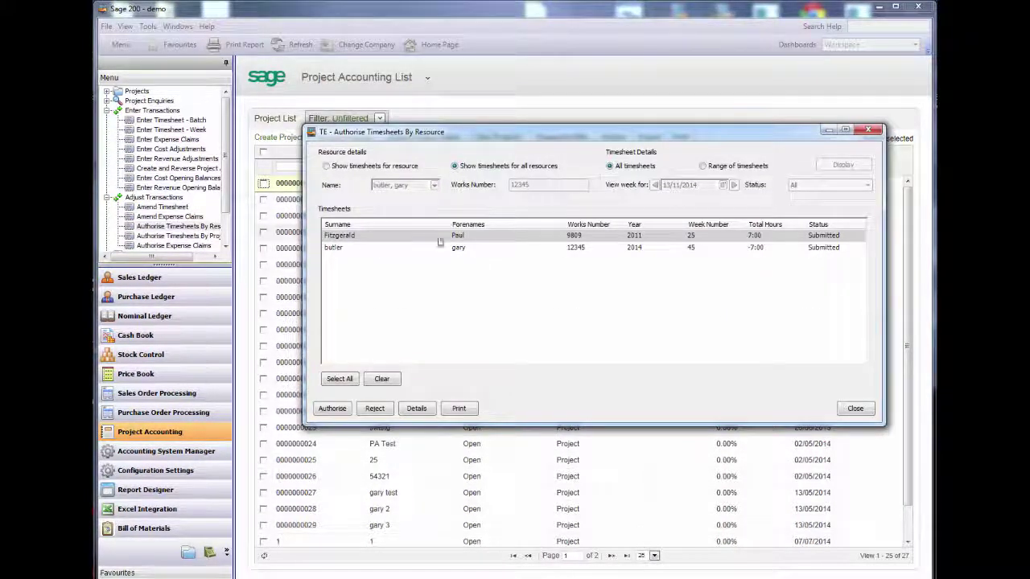
pyautogui.click(652, 248)
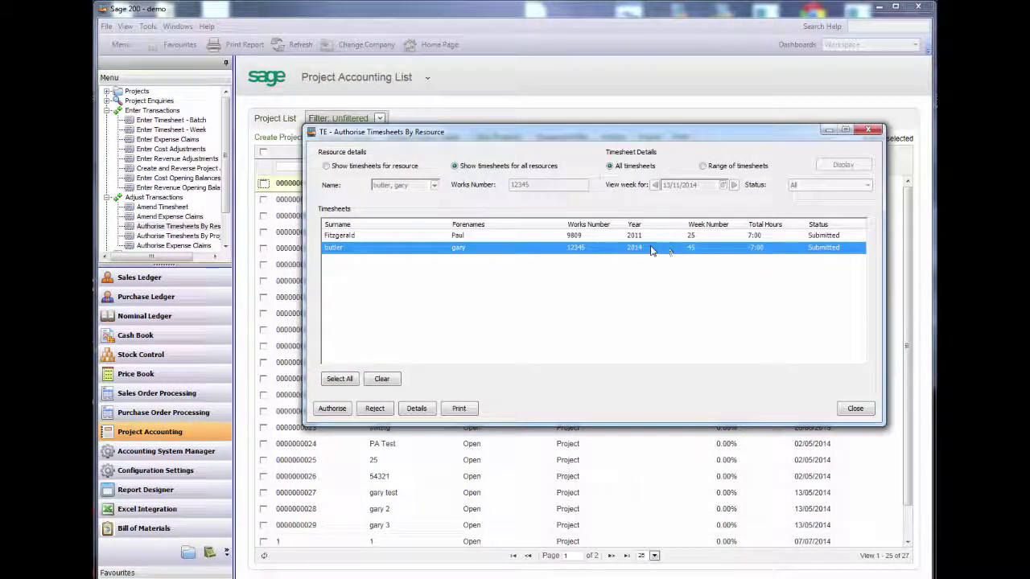
pyautogui.click(331, 407)
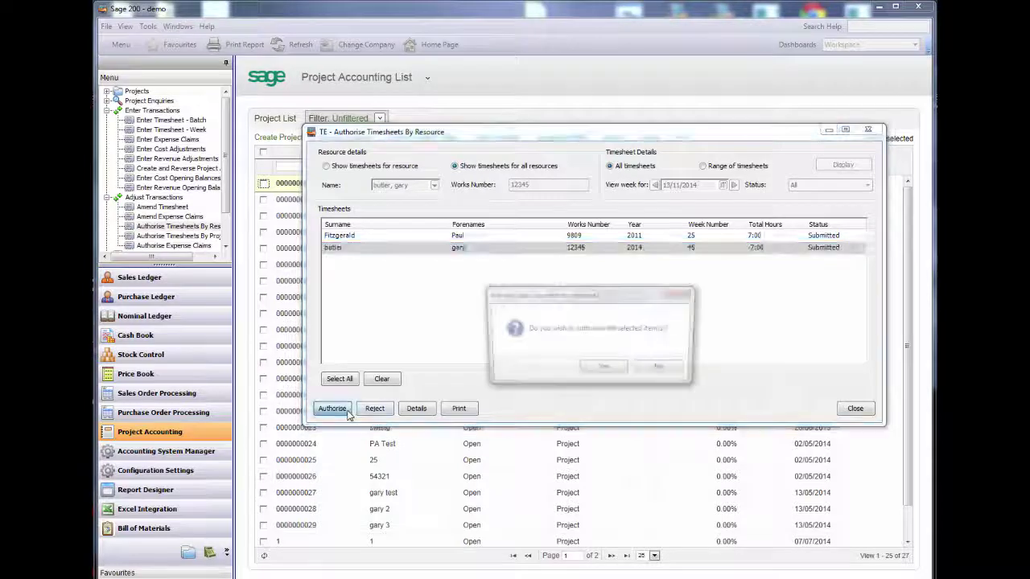
pyautogui.click(605, 369)
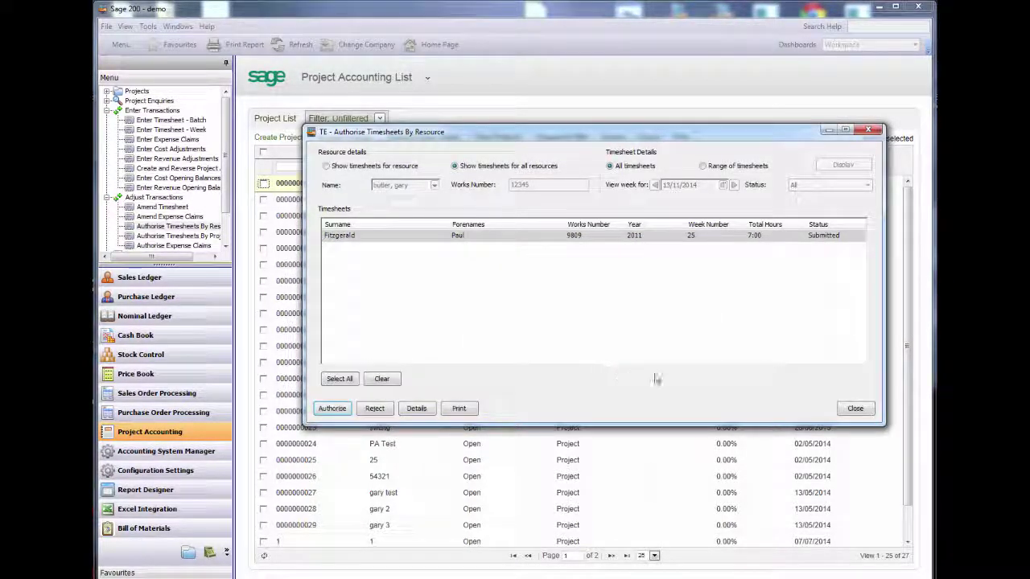
pyautogui.click(865, 410)
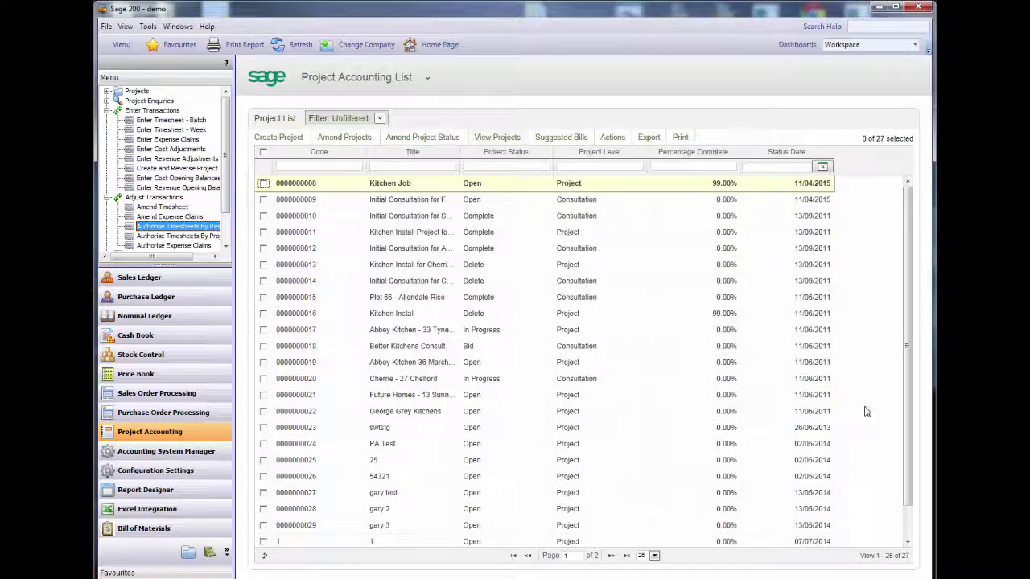
pyautogui.click(170, 209)
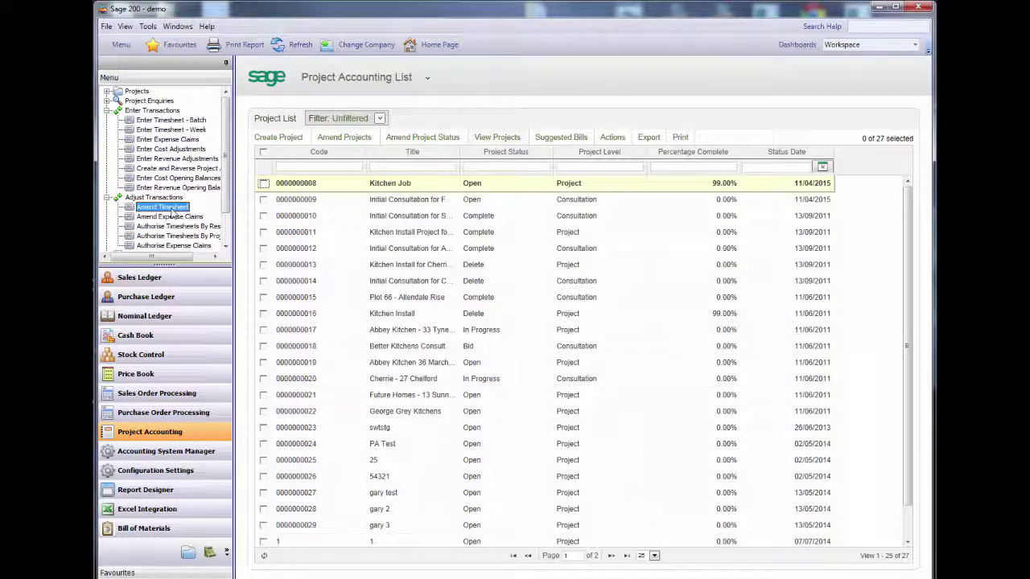
pyautogui.moveTo(785, 311); pyautogui.dragTo(779, 419)
pyautogui.click(705, 388)
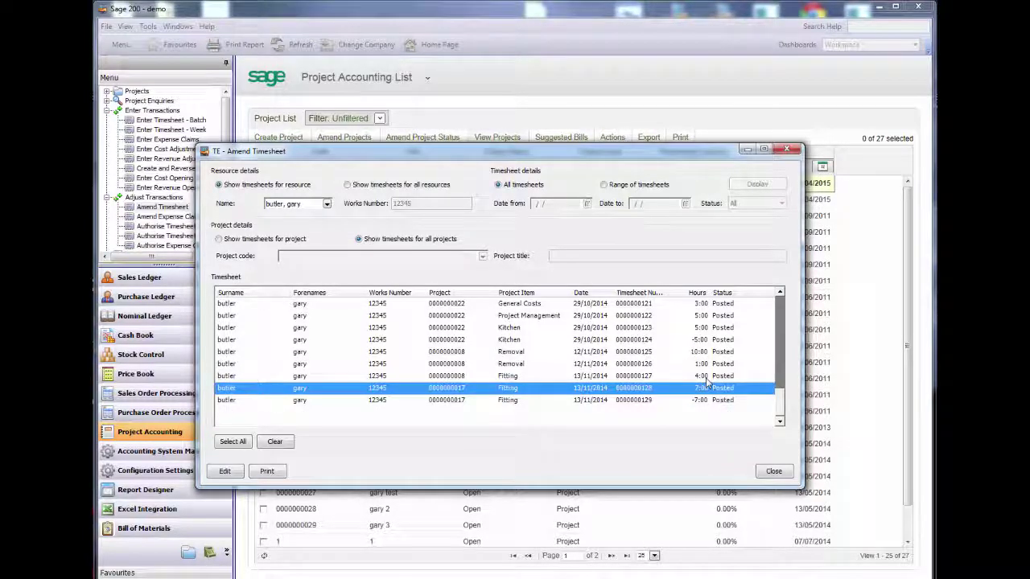
pyautogui.click(448, 400)
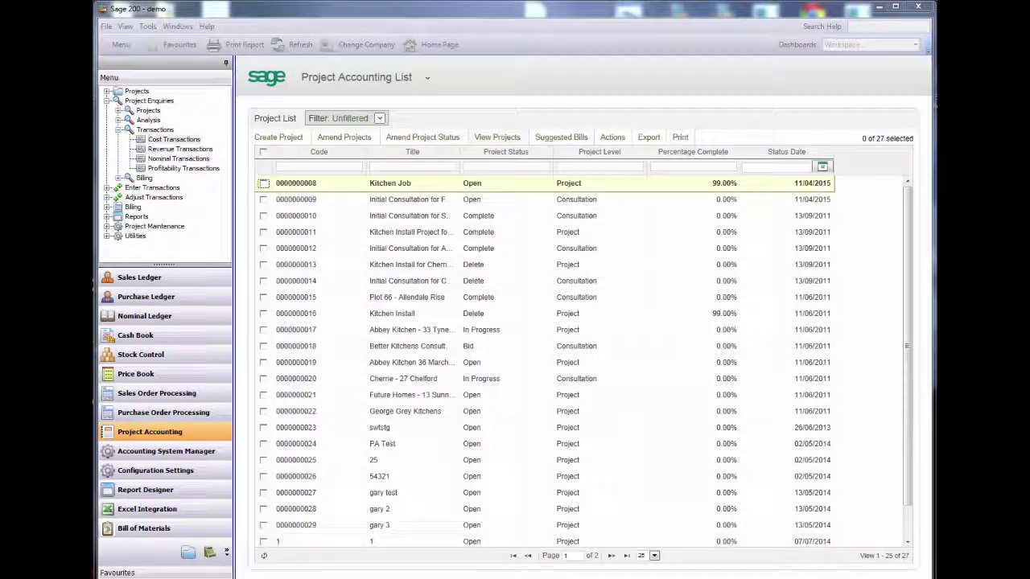
pyautogui.doubleClick(167, 141)
pyautogui.click(510, 132)
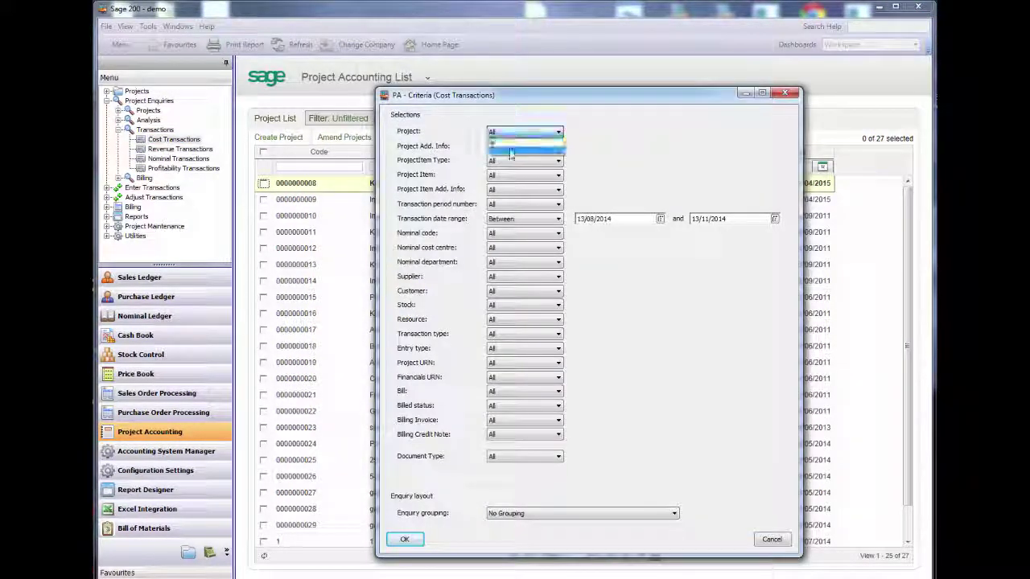
pyautogui.click(510, 151)
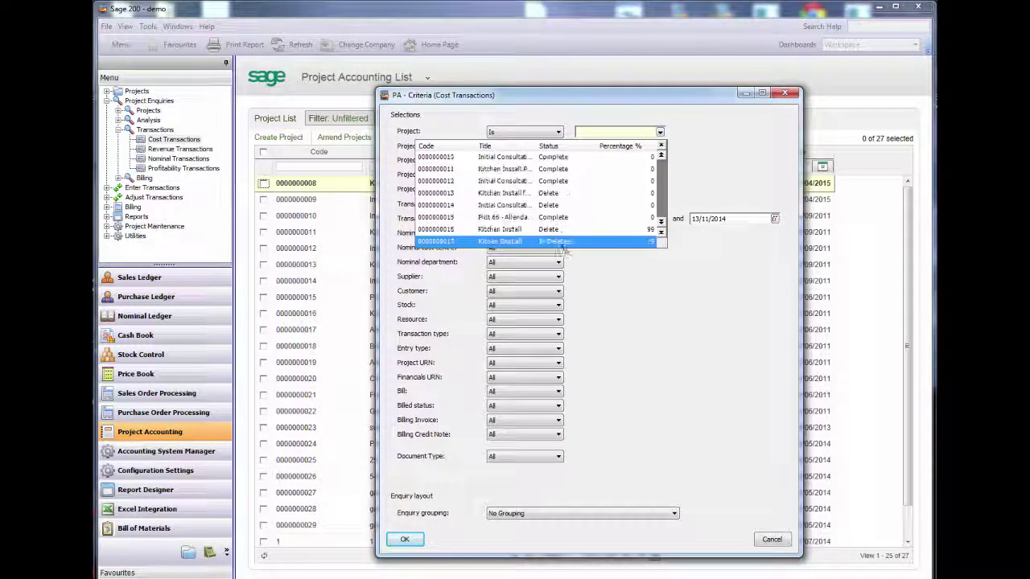
pyautogui.click(561, 243)
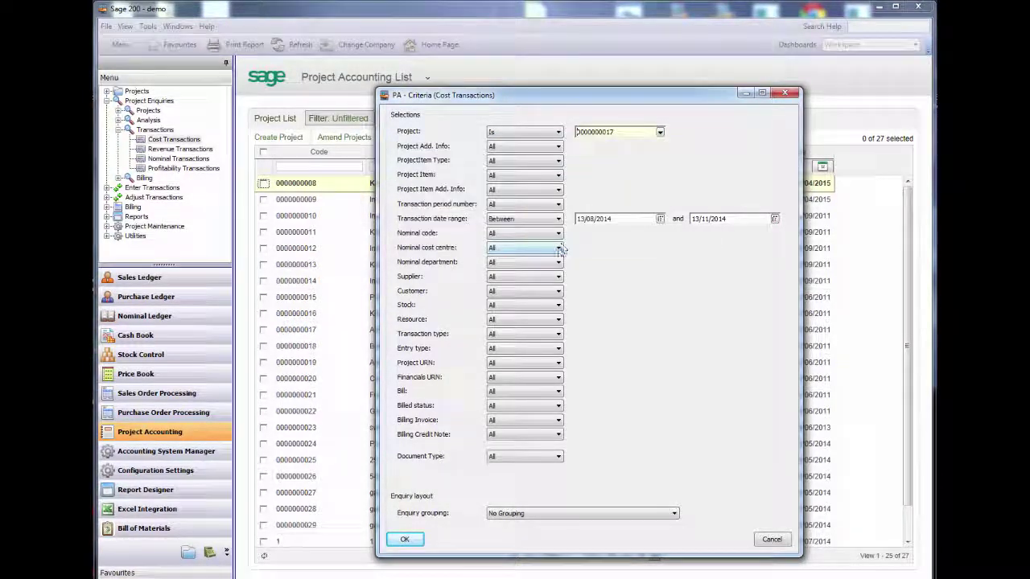
pyautogui.click(404, 540)
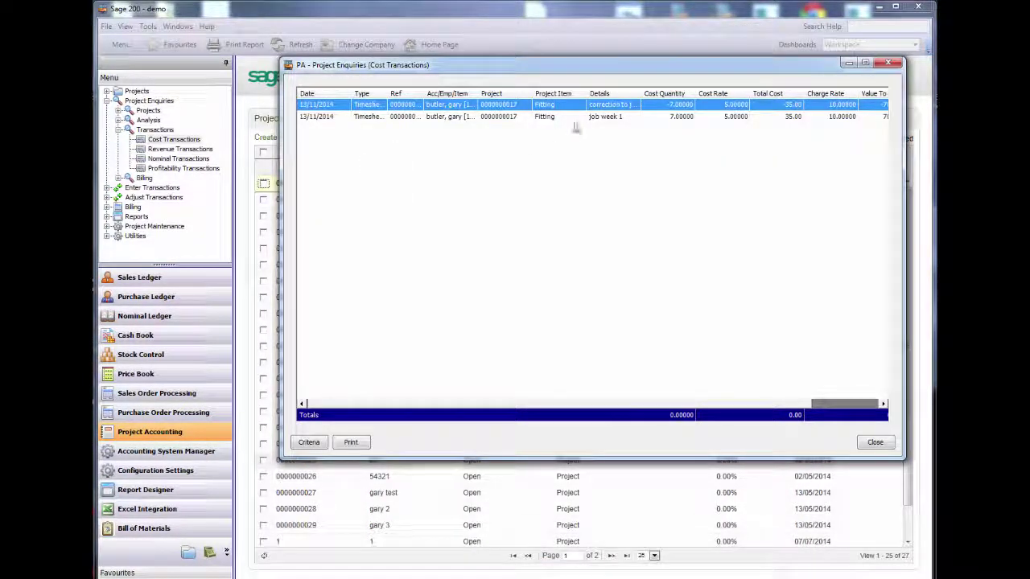
# Compare the cost quantity and total cost of the original and correction timesheet transactions, and close the enquiry.
pyautogui.click(660, 118)
pyautogui.click(770, 107)
pyautogui.click(770, 118)
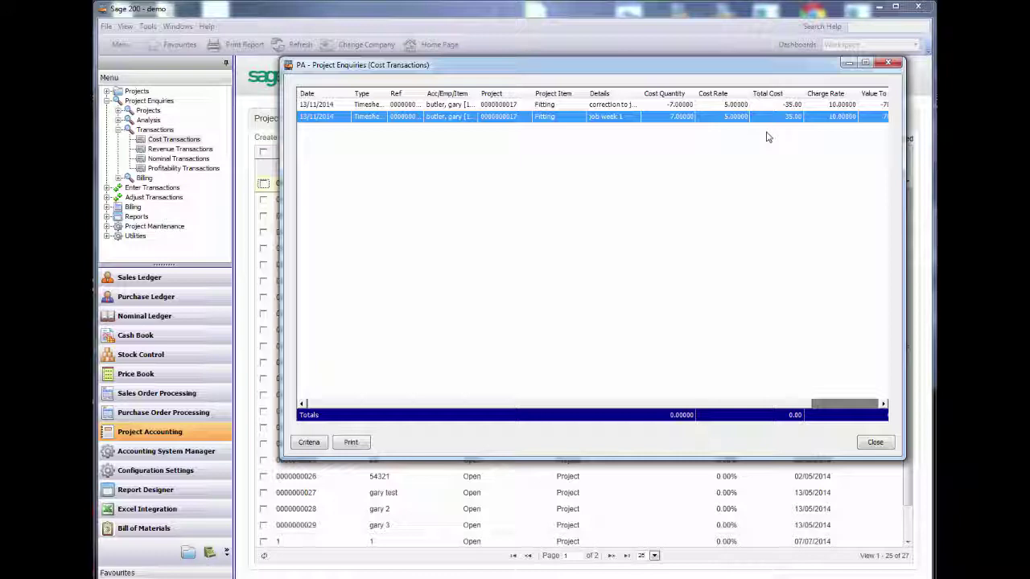
pyautogui.click(874, 443)
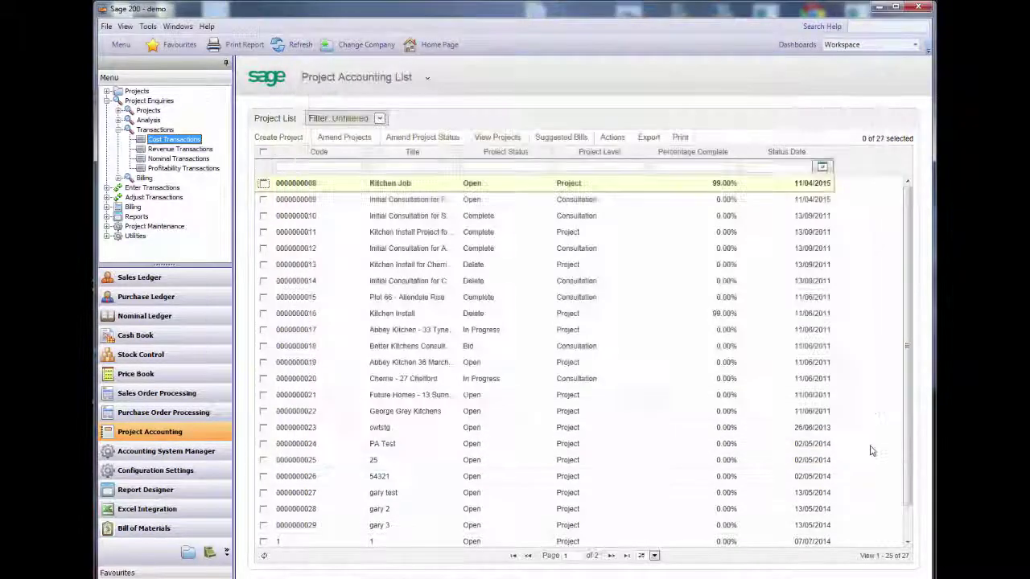
pyautogui.click(189, 320)
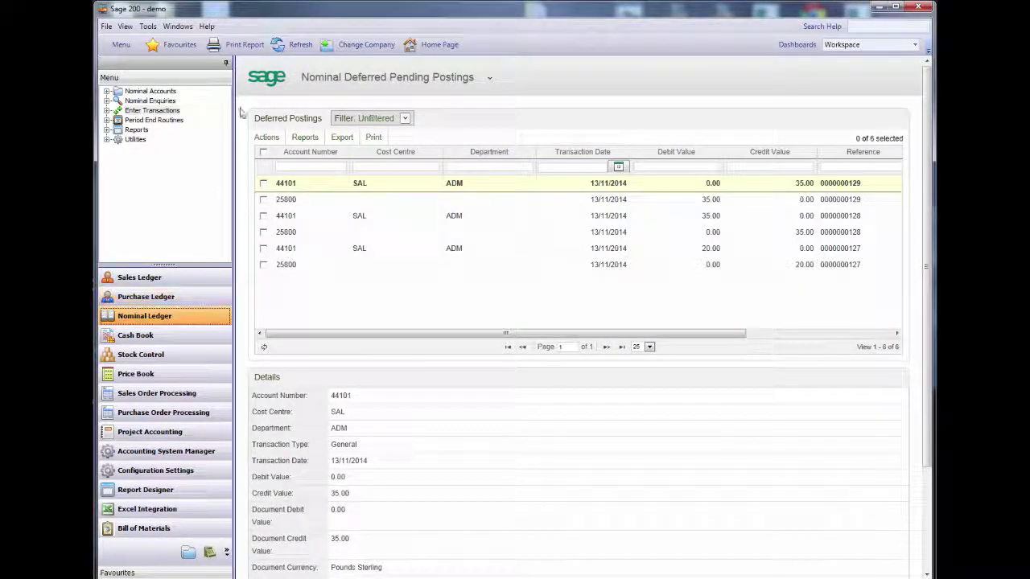
pyautogui.click(278, 46)
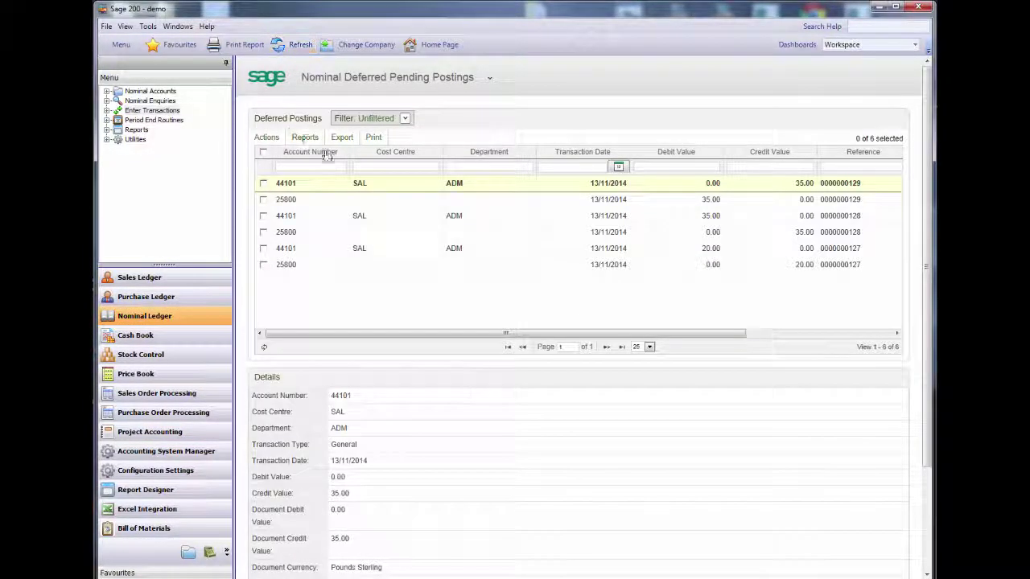
pyautogui.click(694, 201)
pyautogui.click(684, 219)
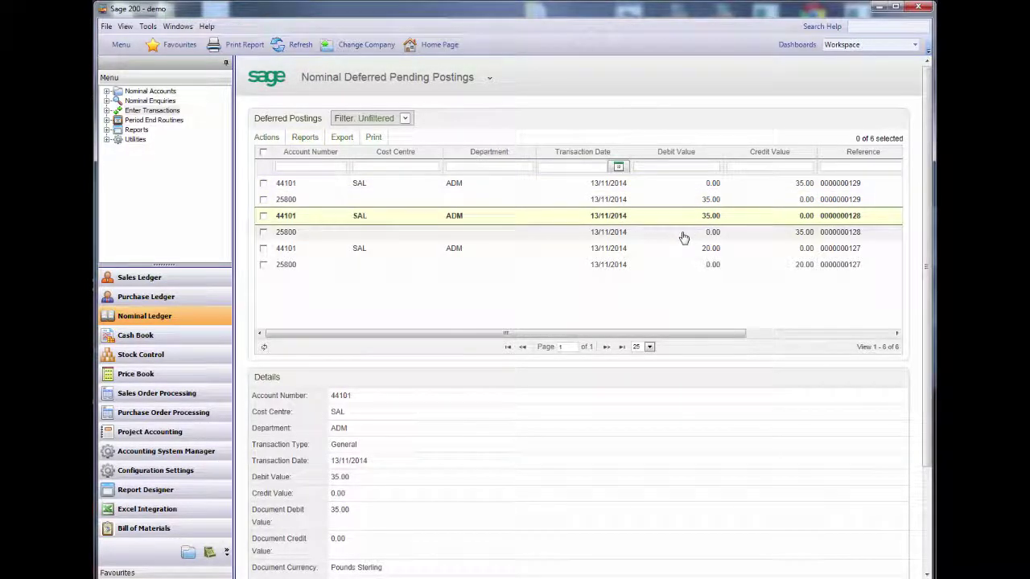
pyautogui.click(683, 237)
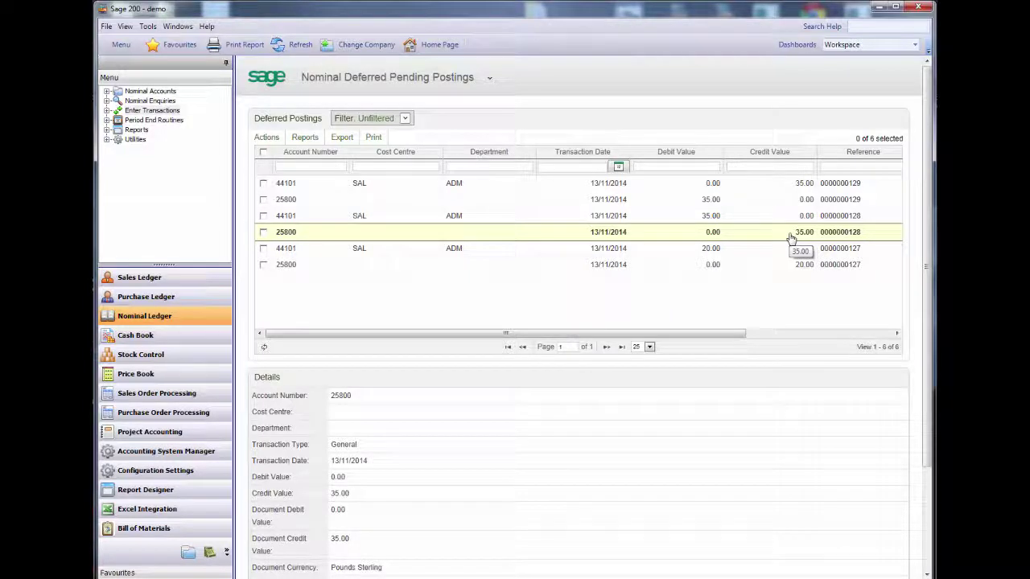